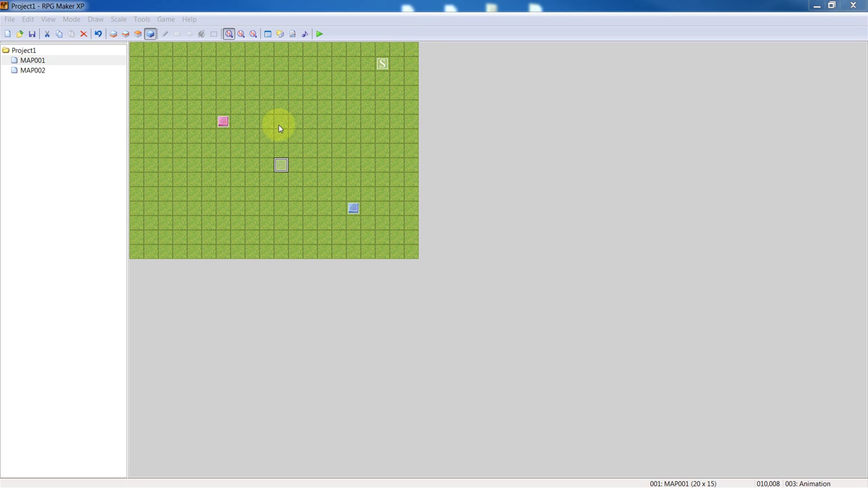
pyautogui.moveTo(280, 164); pyautogui.dragTo(264, 177)
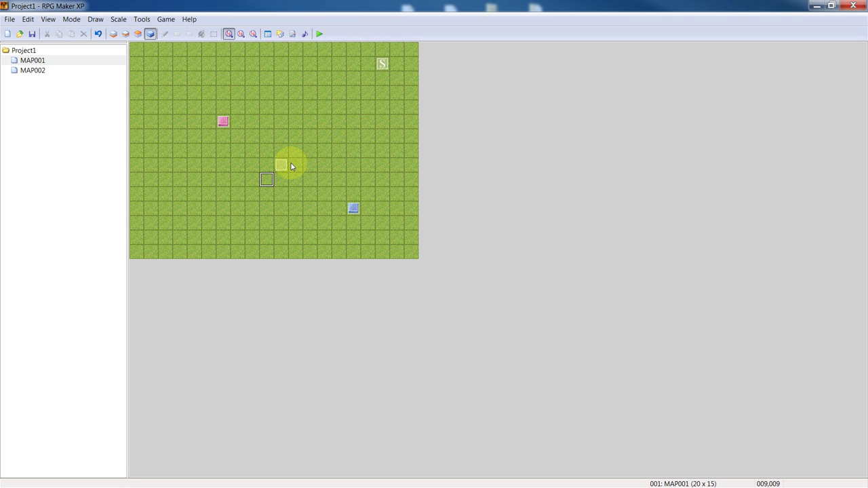
pyautogui.click(287, 165)
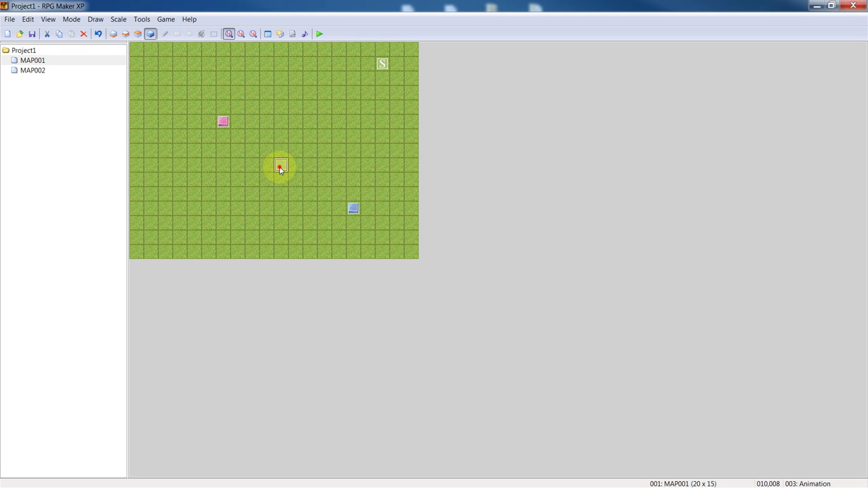
pyautogui.doubleClick(280, 167)
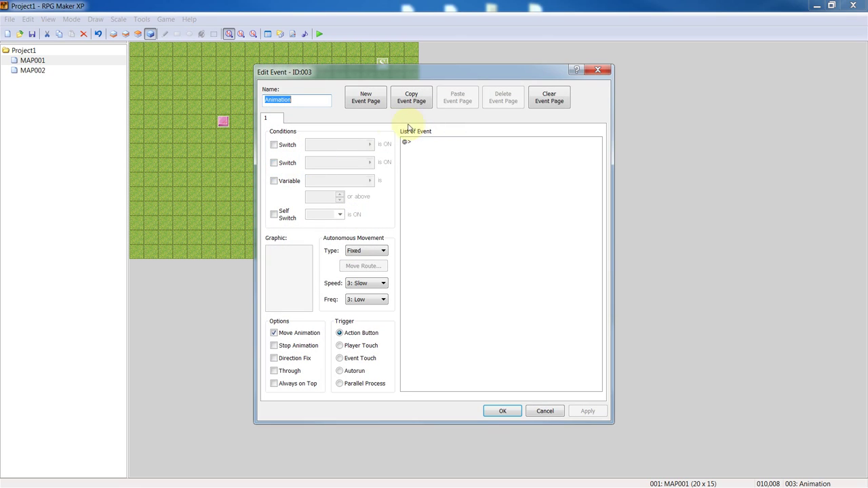
pyautogui.click(597, 70)
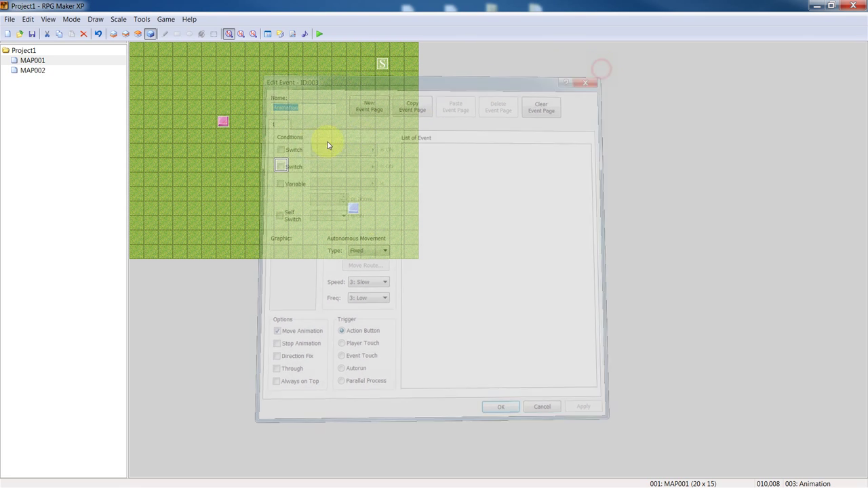
pyautogui.click(281, 150)
pyautogui.click(281, 166)
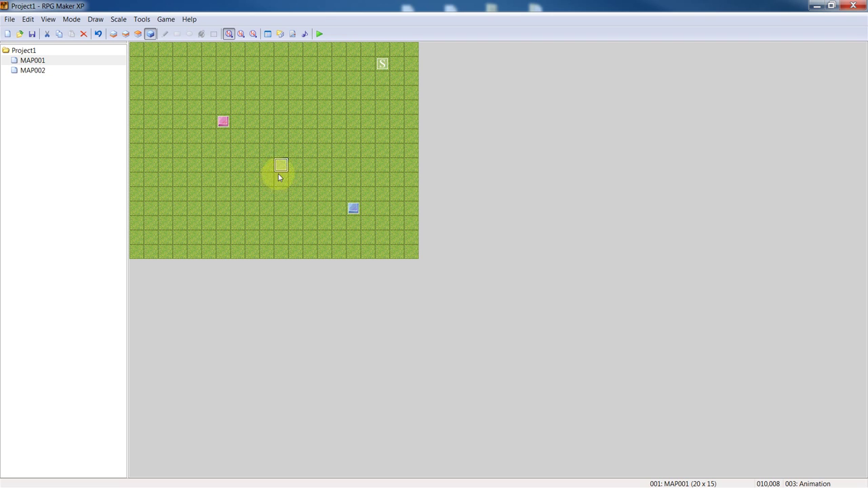
pyautogui.doubleClick(282, 165)
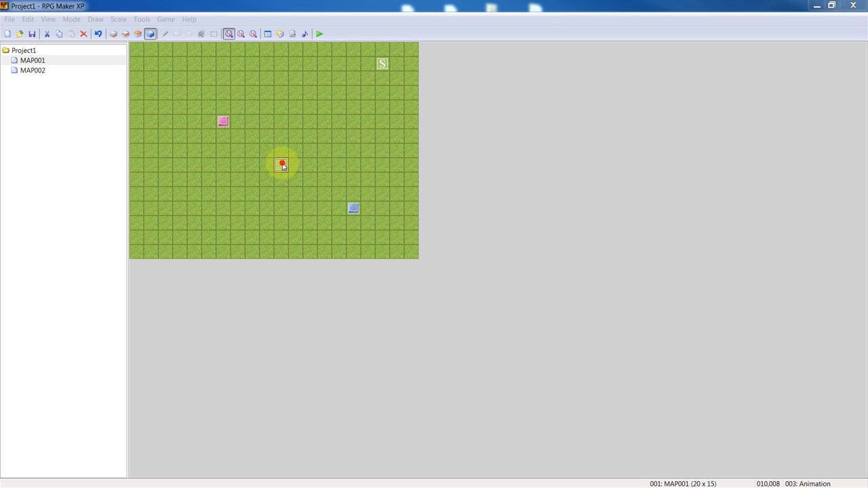
pyautogui.click(599, 69)
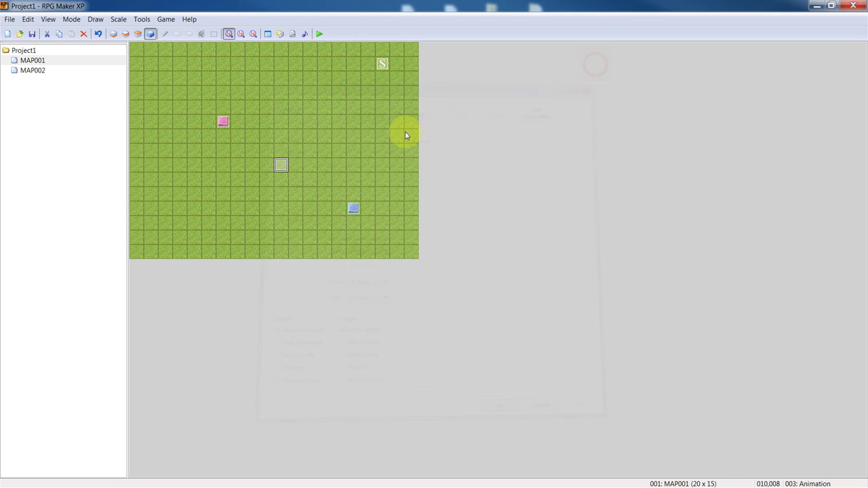
pyautogui.rightClick(301, 168)
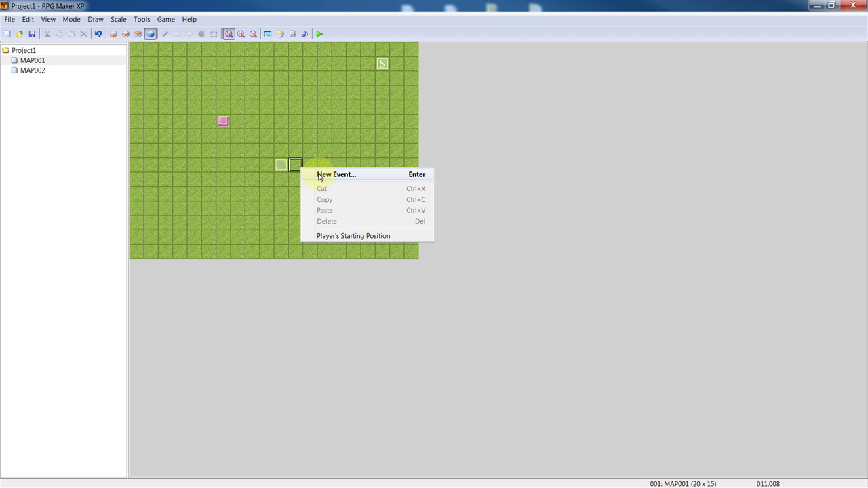
# Set the graphic of the Animation event on MAP001 to 004-Fighter04 and apply the change.
pyautogui.click(281, 166)
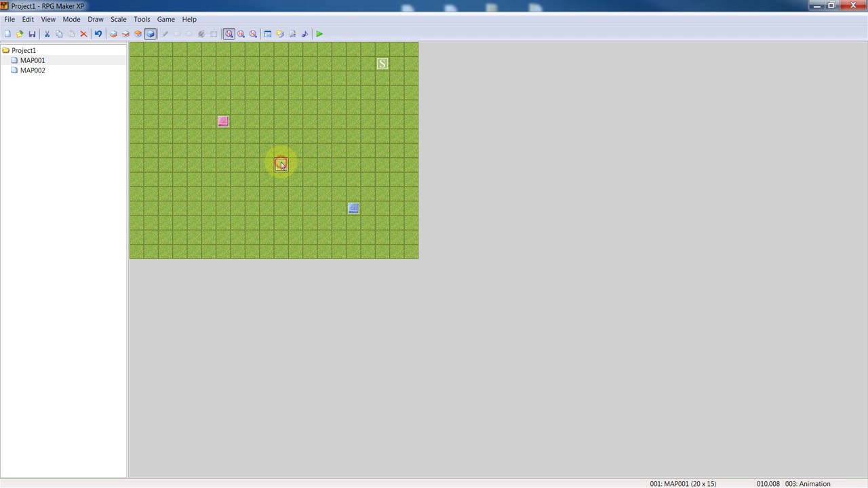
pyautogui.doubleClick(281, 165)
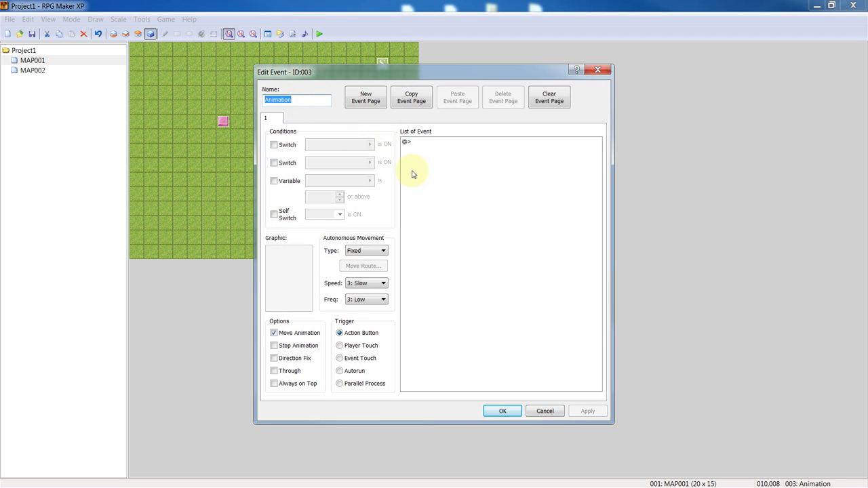
pyautogui.doubleClick(295, 281)
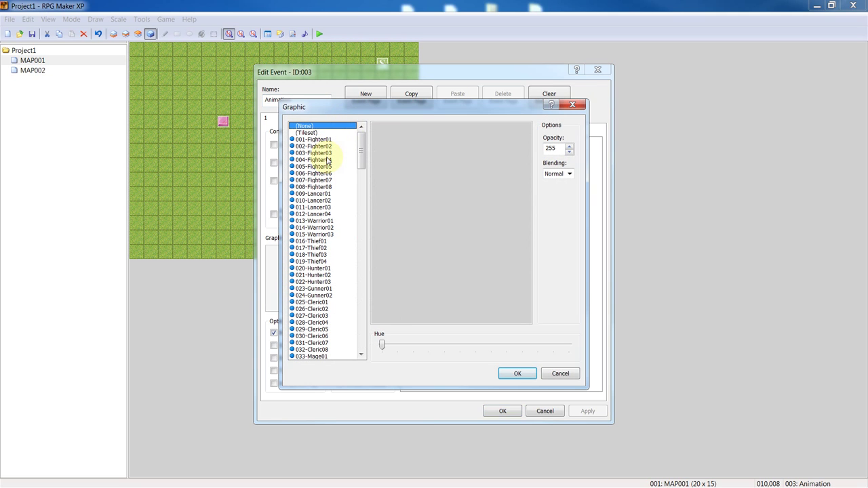
pyautogui.click(325, 160)
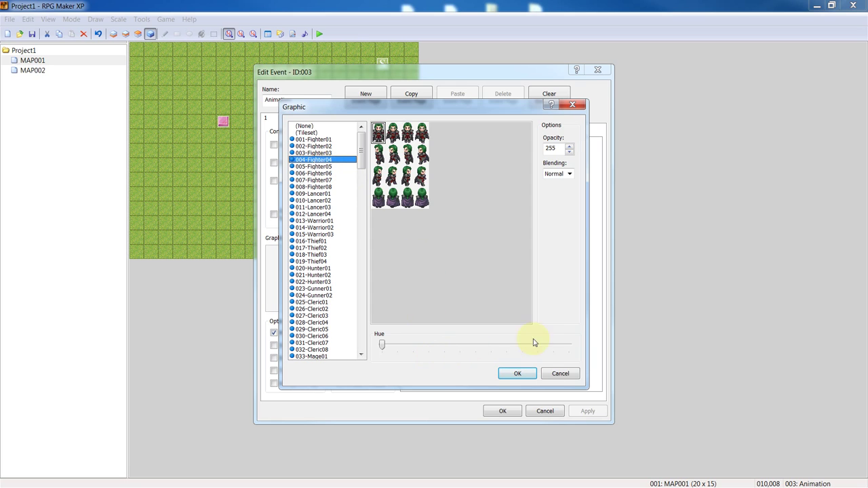
pyautogui.click(515, 373)
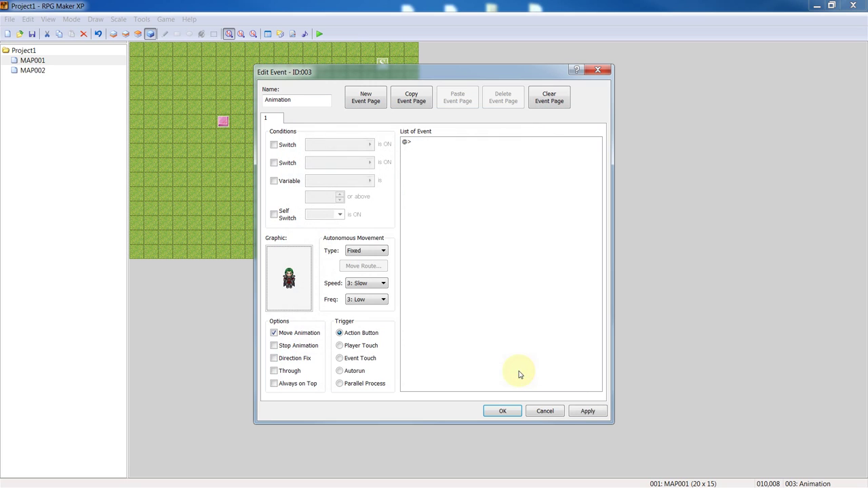
pyautogui.click(592, 414)
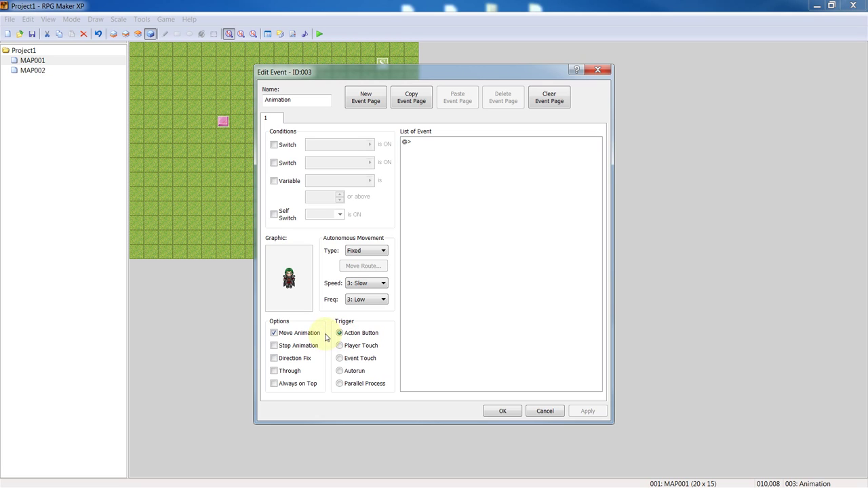
# Add a Show Animation command to the Animation event's command list with This event as its character.
pyautogui.click(436, 140)
pyautogui.rightClick(435, 142)
pyautogui.click(461, 147)
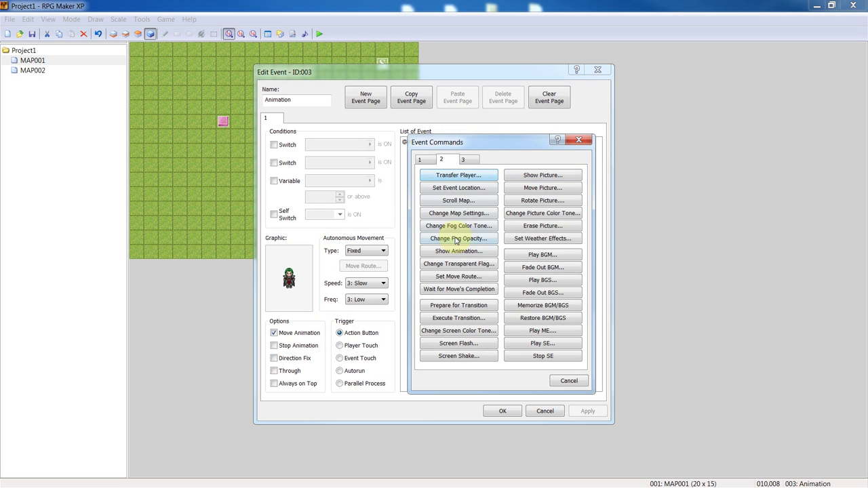
pyautogui.click(419, 159)
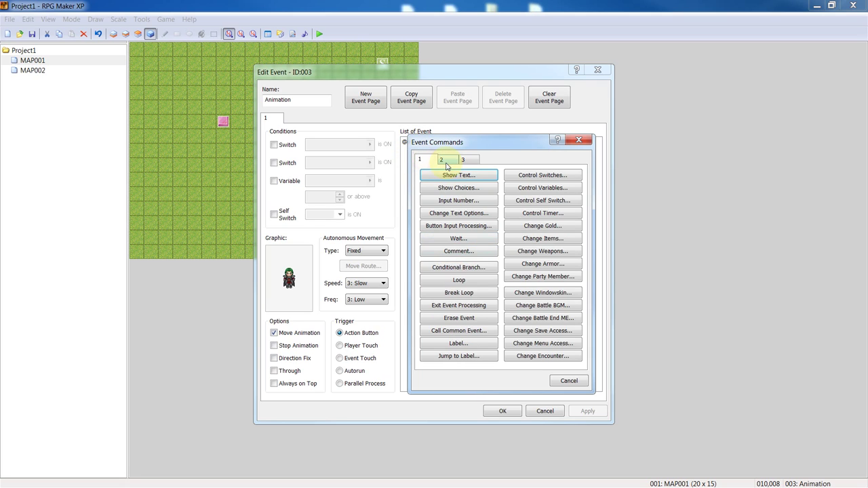
pyautogui.click(442, 160)
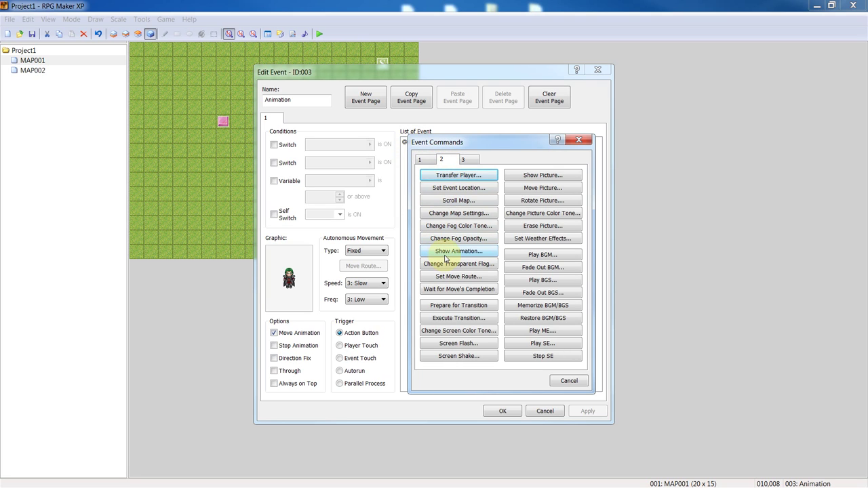
pyautogui.click(445, 257)
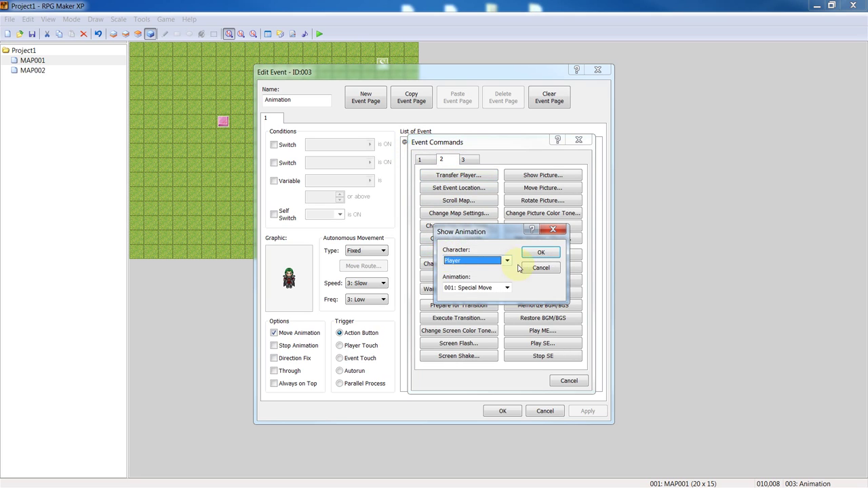
pyautogui.click(478, 262)
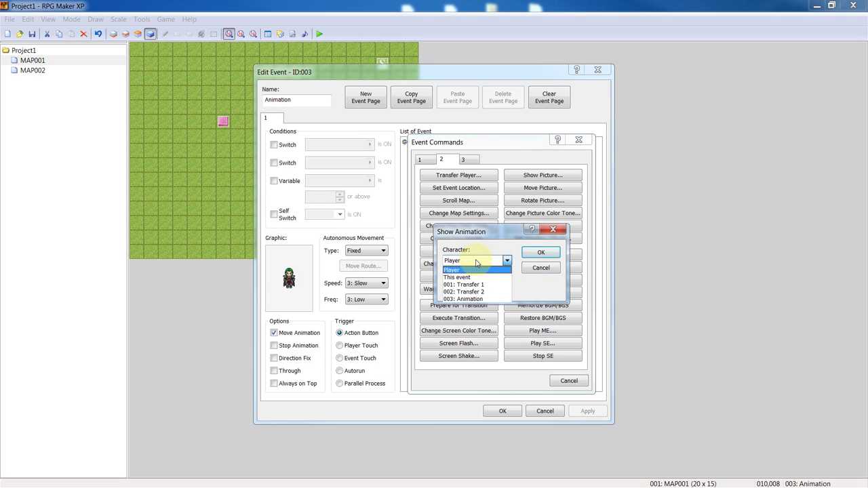
pyautogui.click(478, 262)
pyautogui.click(477, 262)
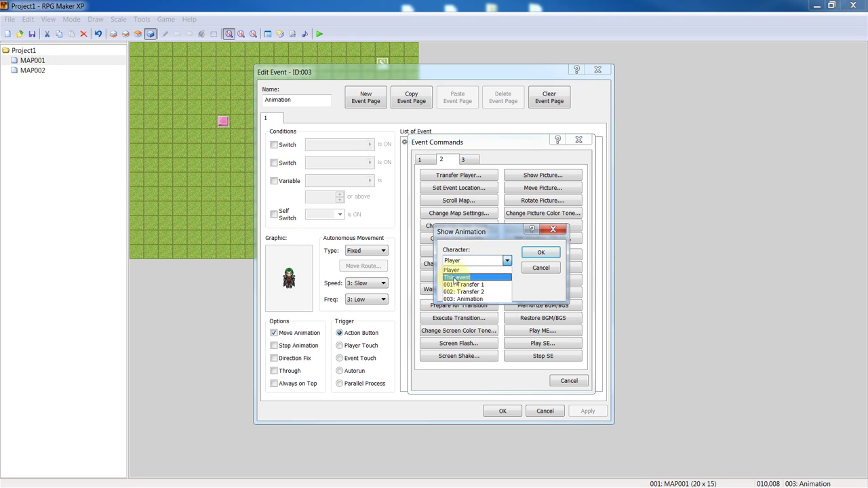
pyautogui.click(455, 278)
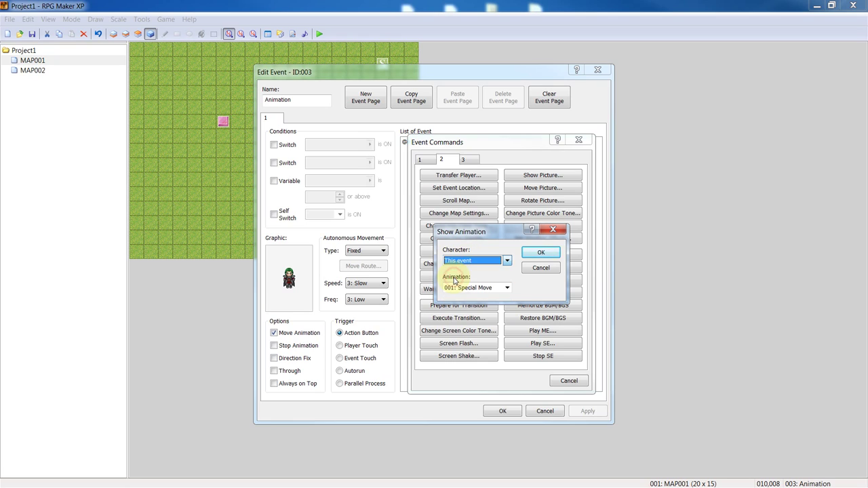
# Choose 015: HP Recovery 1 as the shown animation, then confirm the event and save the project.
pyautogui.click(506, 288)
pyautogui.click(507, 289)
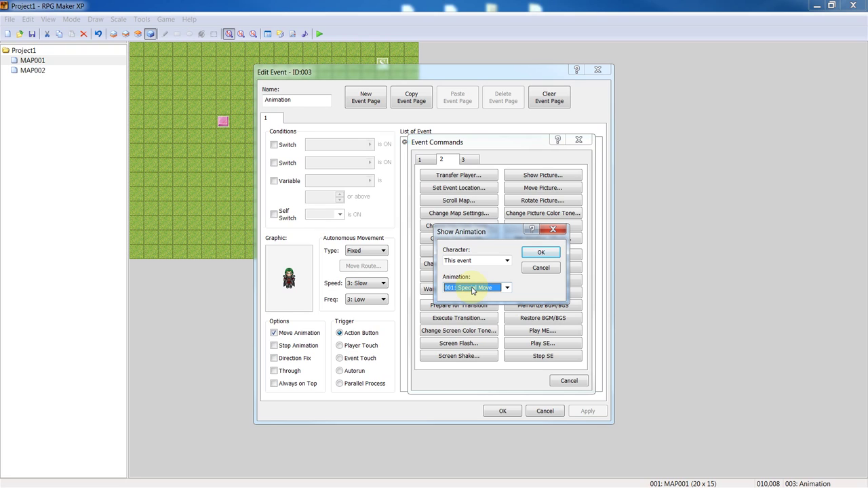
pyautogui.click(473, 287)
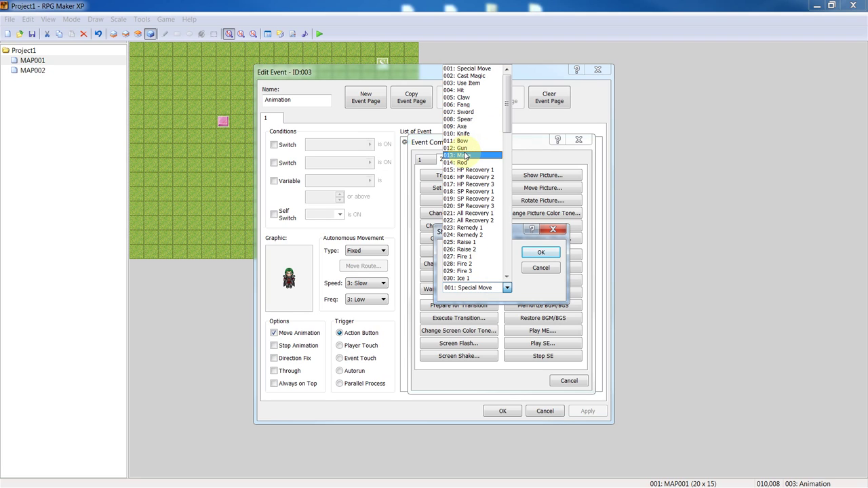
pyautogui.scroll(-1, 466, 156)
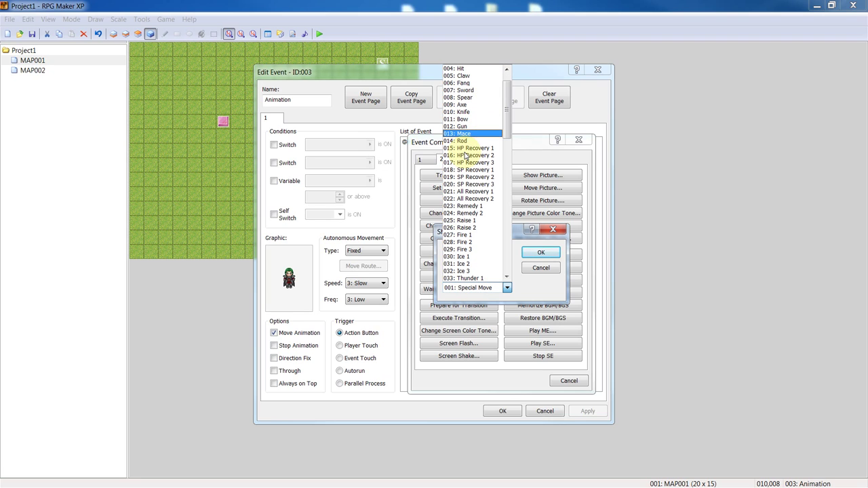
pyautogui.scroll(1, 475, 166)
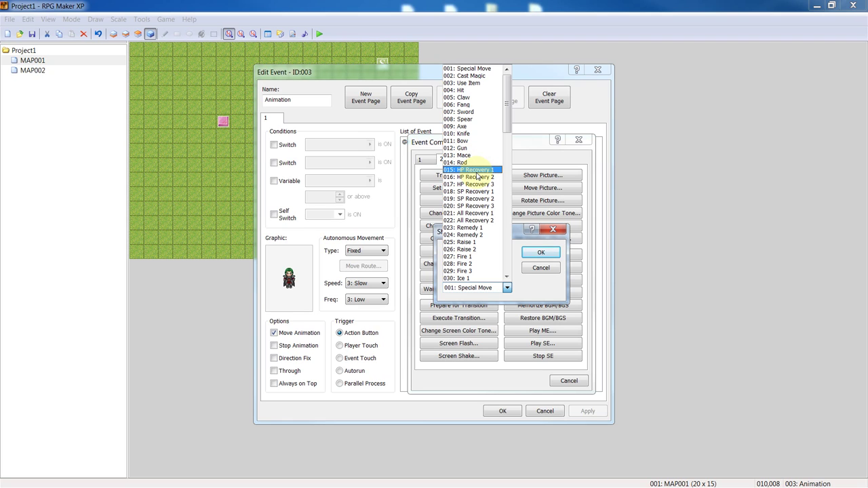
pyautogui.click(475, 170)
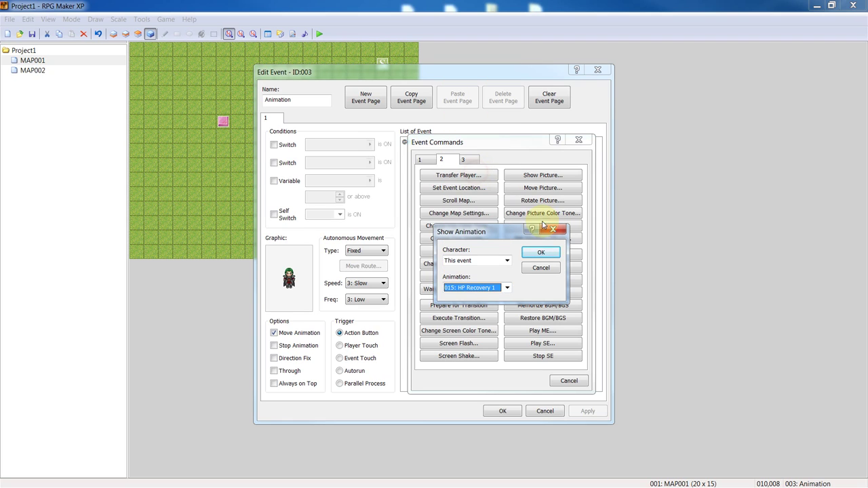
pyautogui.click(539, 252)
pyautogui.click(584, 411)
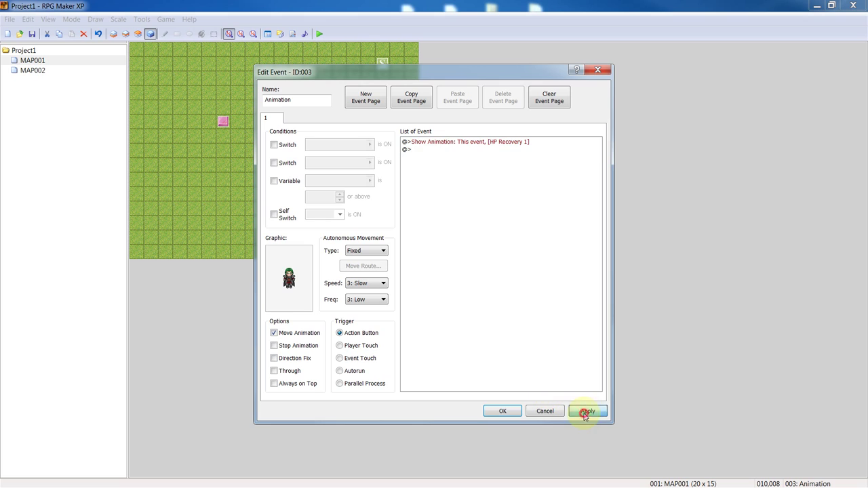
pyautogui.click(502, 412)
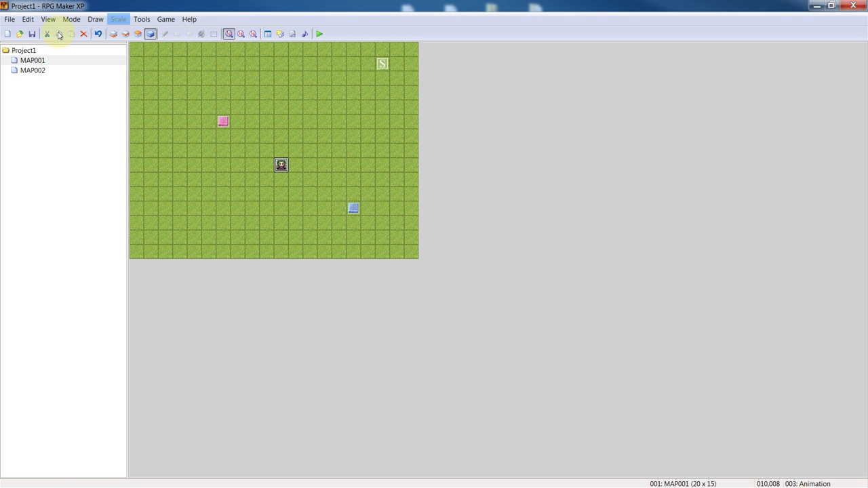
pyautogui.click(32, 34)
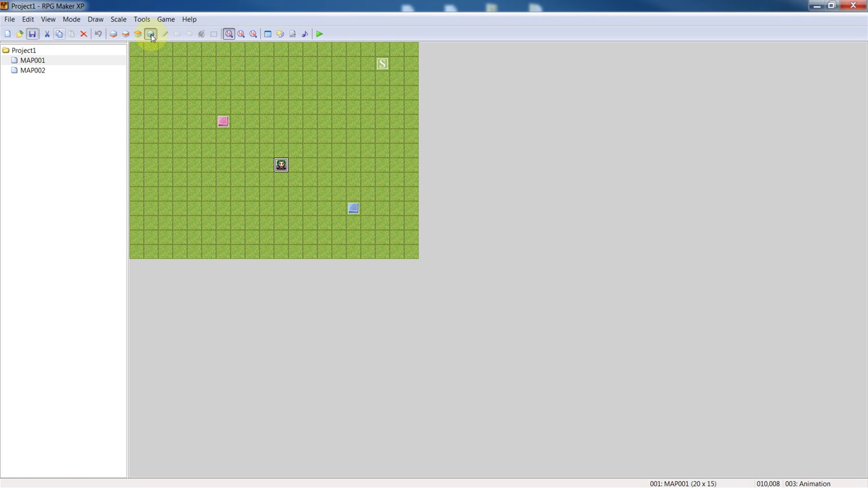
# Check which file types the Materialbase accepts when importing into Graphics/Animations, browsing the Desktop, and leave without importing anything.
pyautogui.click(281, 35)
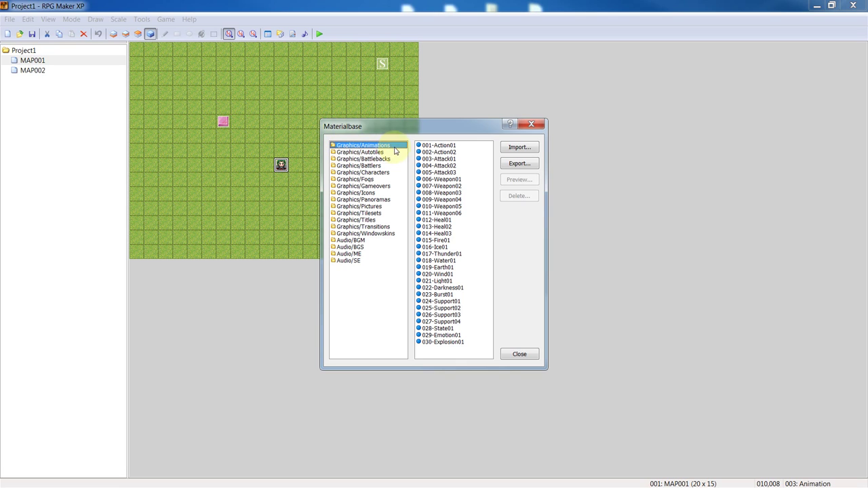
pyautogui.click(514, 150)
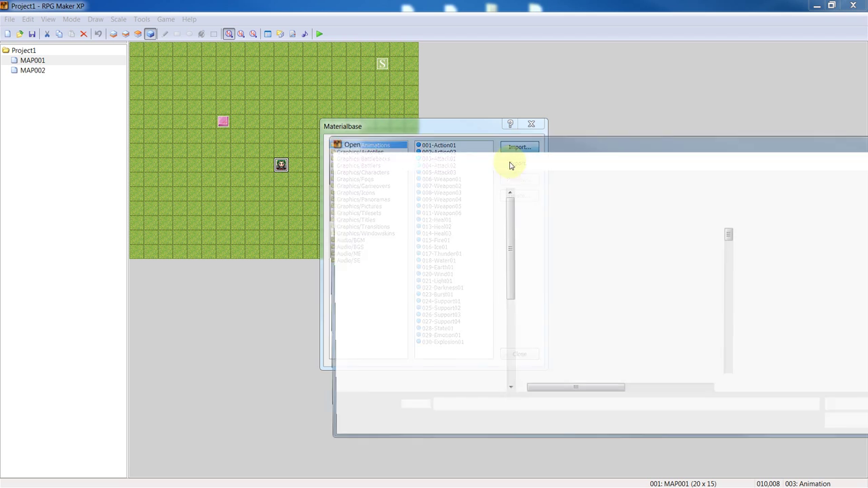
pyautogui.moveTo(520, 149); pyautogui.dragTo(453, 121)
pyautogui.click(224, 192)
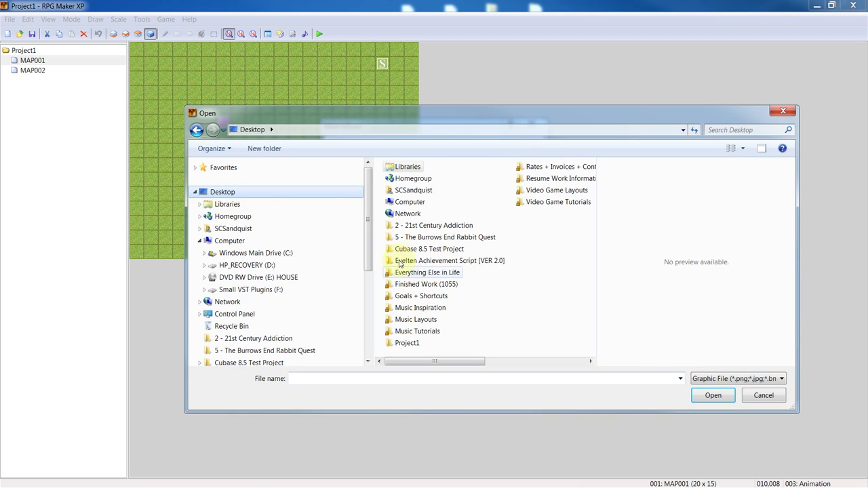
pyautogui.click(731, 378)
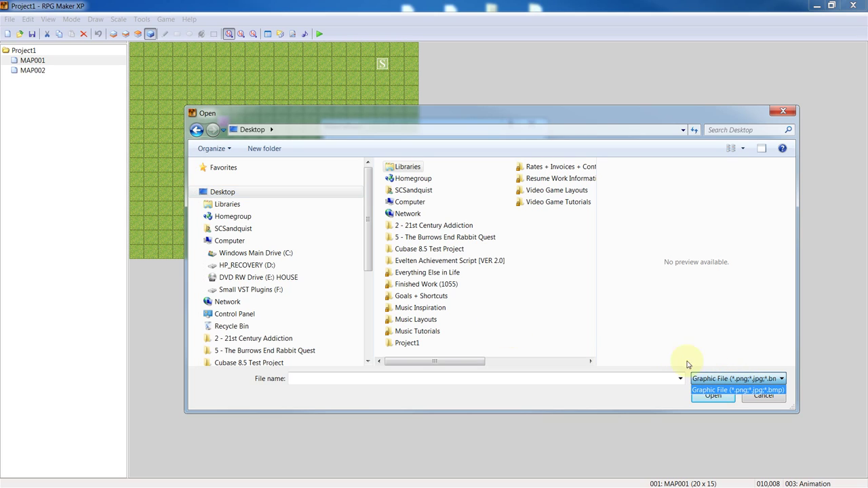
pyautogui.click(724, 357)
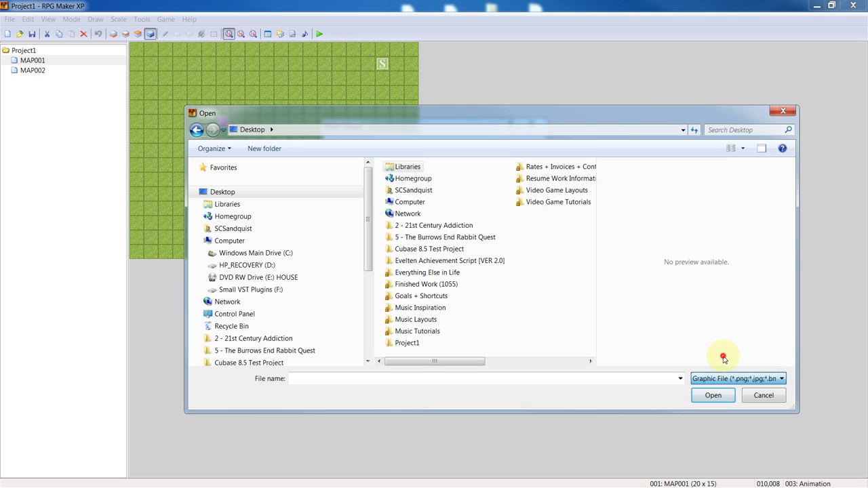
pyautogui.click(780, 114)
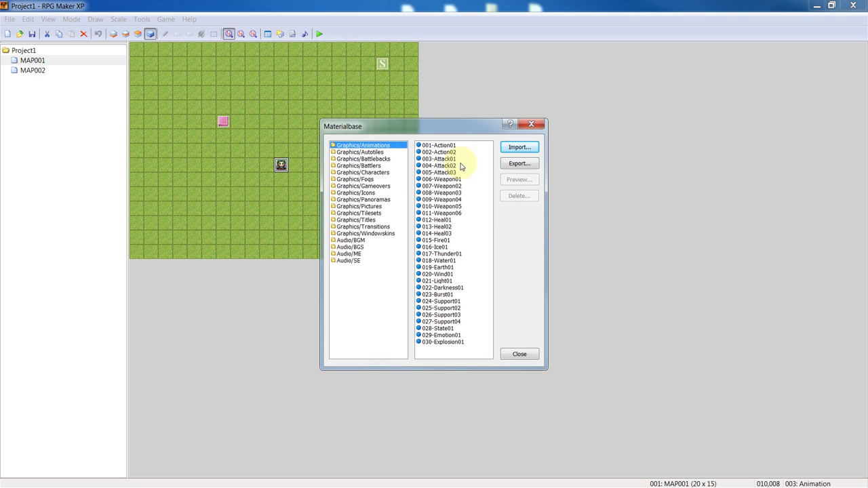
# Preview the 001-Action01 animation graphic in the Materialbase and close the preview.
pyautogui.click(451, 160)
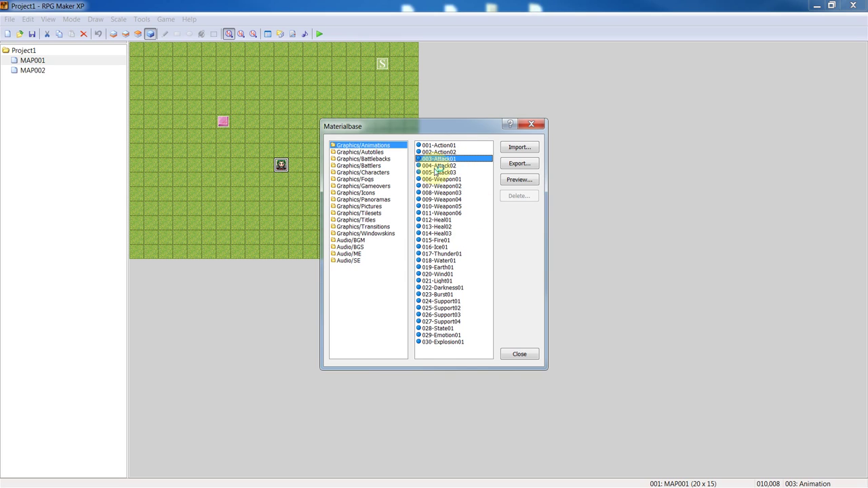
pyautogui.click(439, 145)
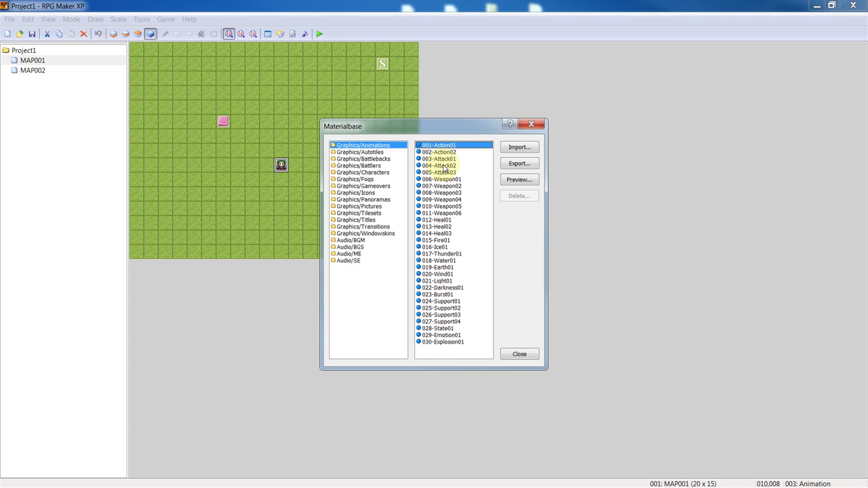
pyautogui.click(518, 179)
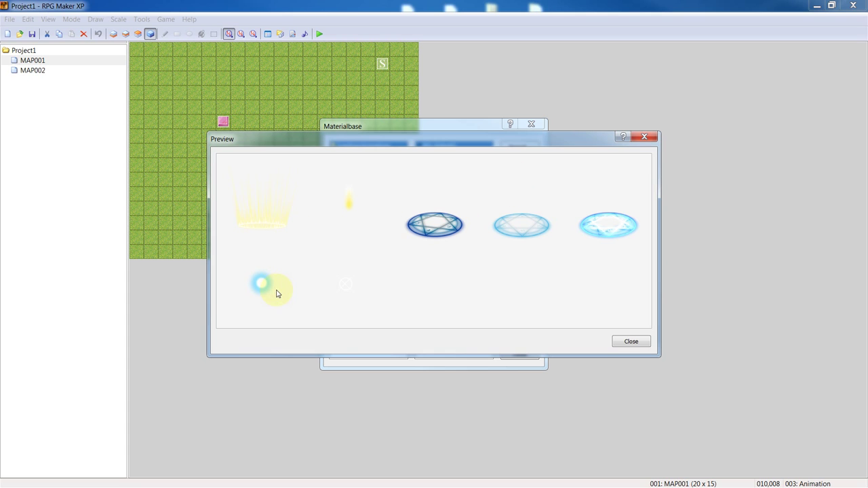
pyautogui.click(630, 341)
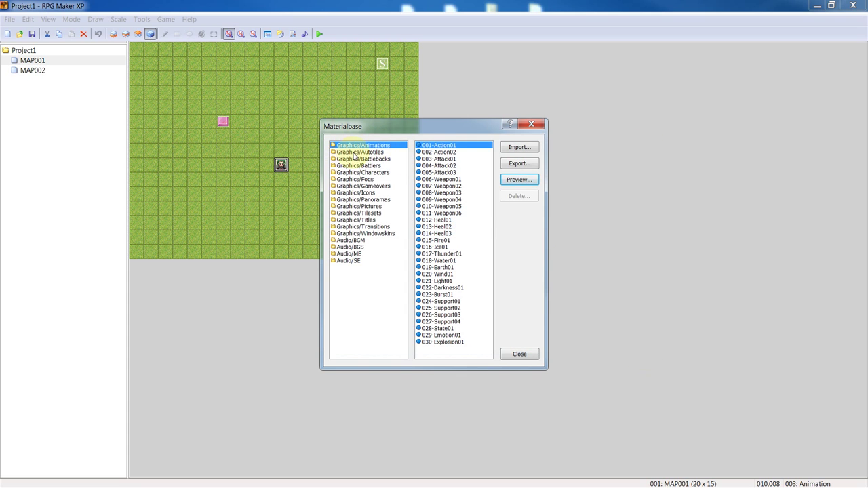
# Preview the full 006-Weapon01 animation graphic, then leave the Materialbase.
pyautogui.click(442, 173)
pyautogui.click(450, 180)
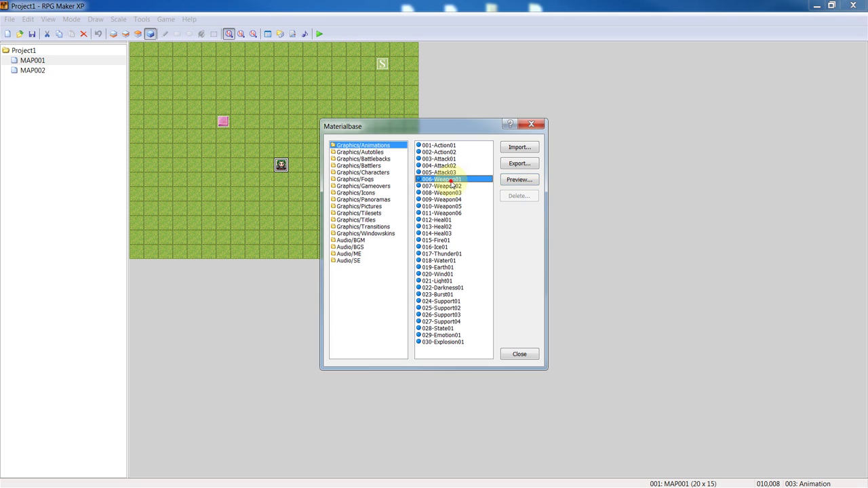
pyautogui.click(521, 181)
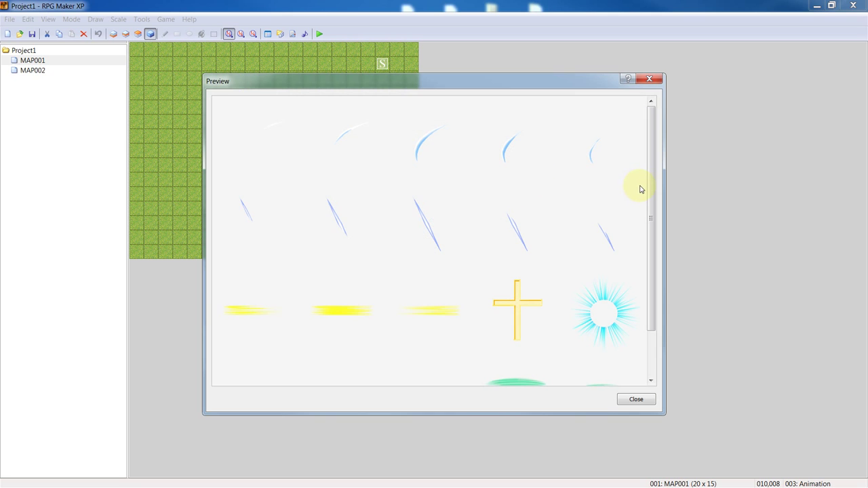
pyautogui.moveTo(651, 183); pyautogui.dragTo(646, 250)
pyautogui.click(643, 82)
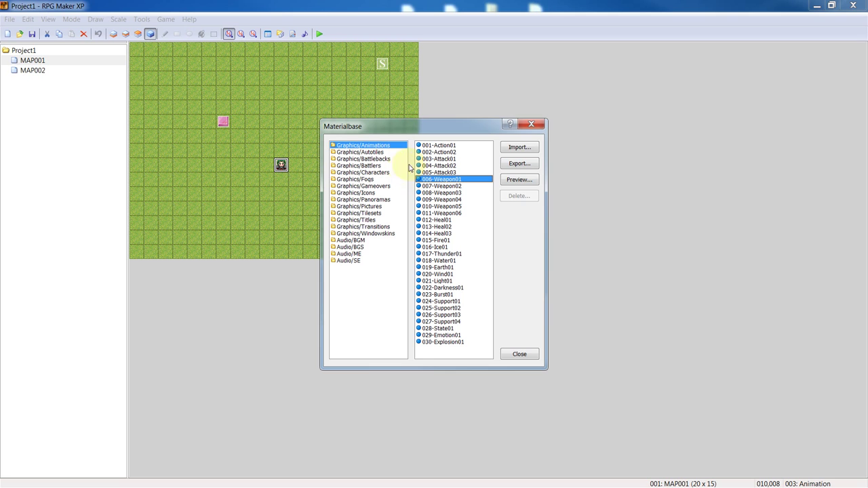
pyautogui.click(532, 124)
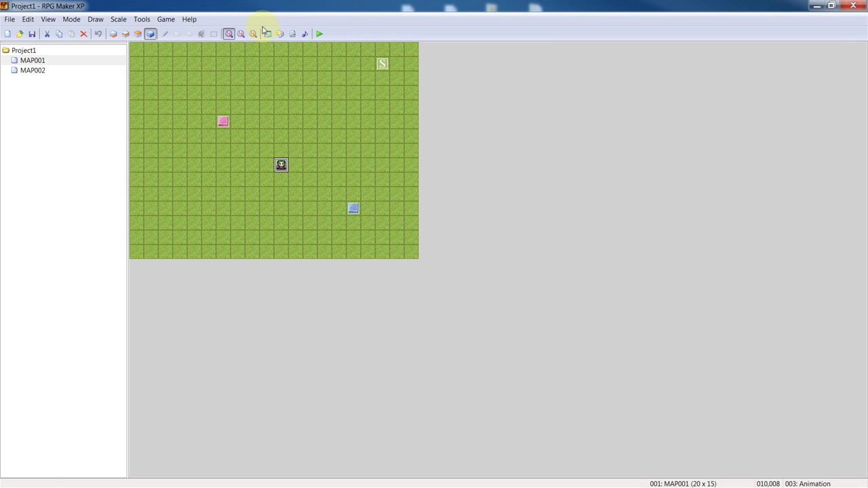
# Look through the database's Animations entries, including 003: Use Item, and play the hit version of 015: HP Recovery 1.
pyautogui.click(267, 34)
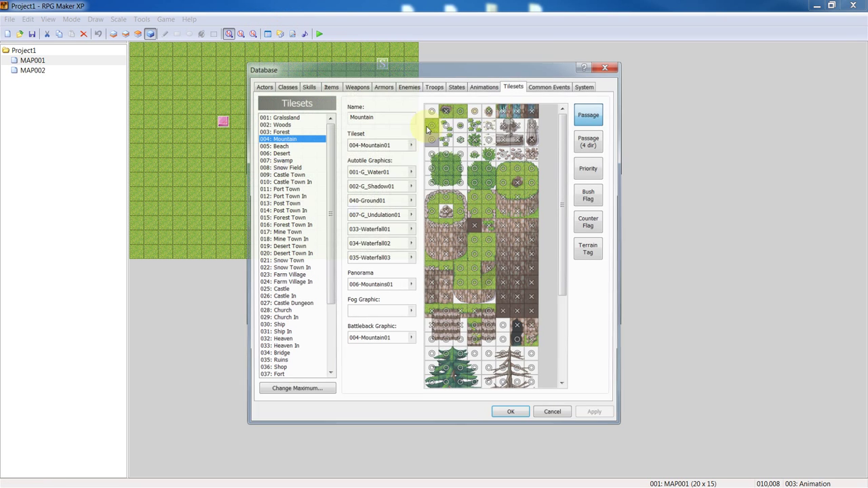
pyautogui.click(483, 86)
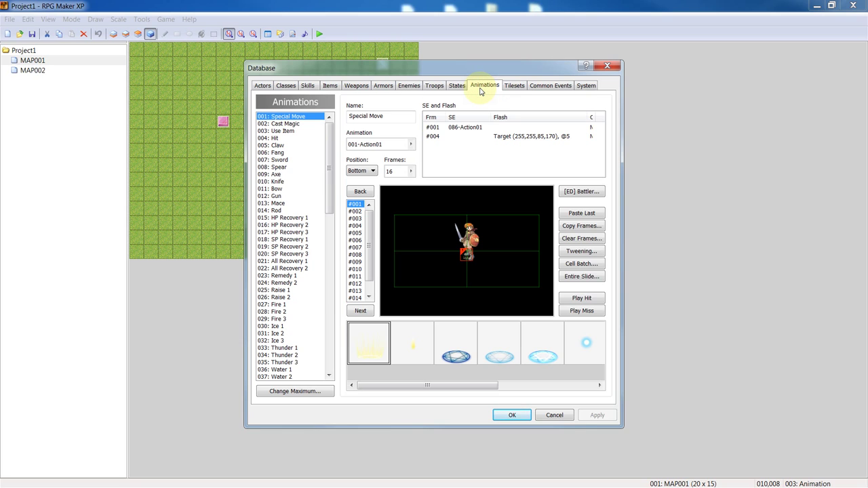
pyautogui.click(284, 124)
pyautogui.click(282, 132)
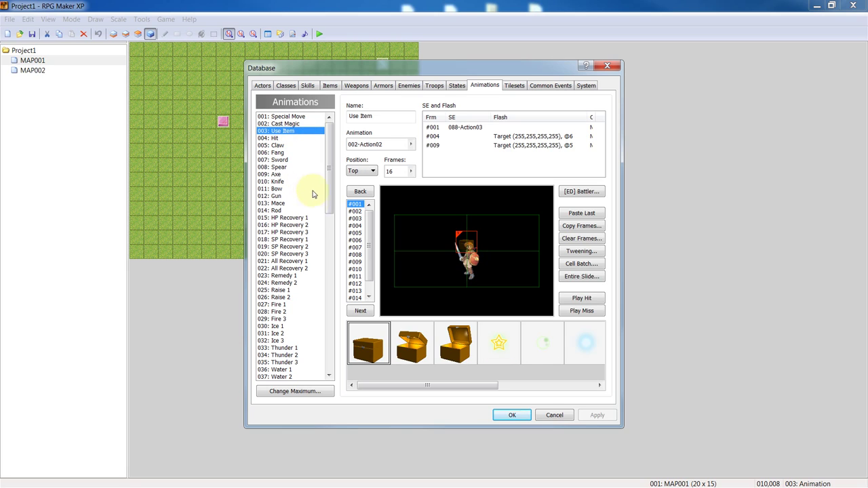
pyautogui.click(301, 217)
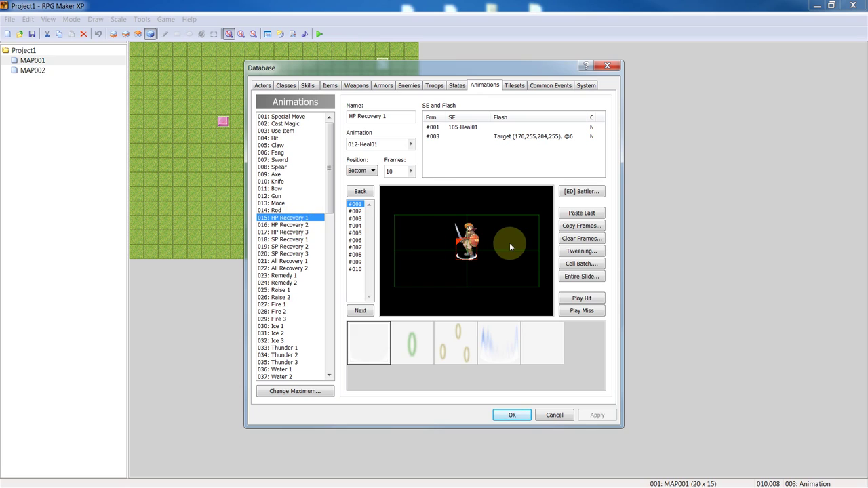
pyautogui.click(588, 301)
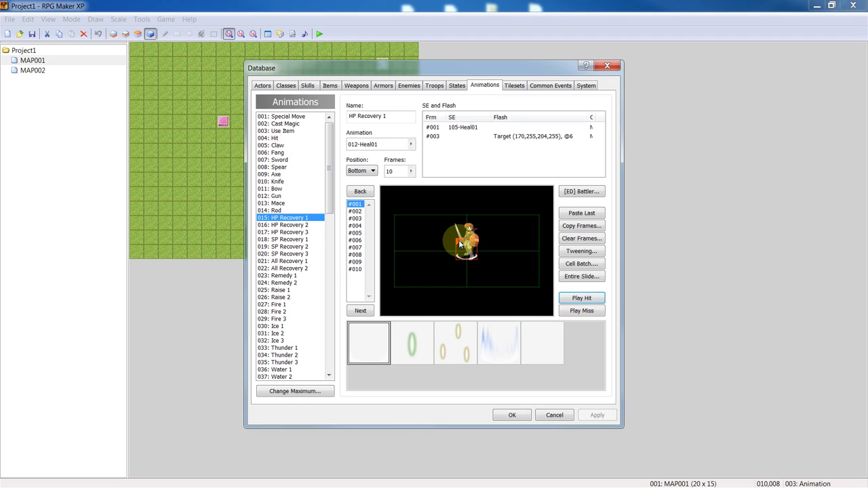
# In frame #001 of HP Recovery 1, move the cell to about (-200, -72), add another at about (-8, 48), and play the hit animation.
pyautogui.moveTo(457, 245)
pyautogui.mouseDown()
pyautogui.moveTo(447, 254)
pyautogui.moveTo(415, 250)
pyautogui.moveTo(429, 211)
pyautogui.moveTo(459, 212)
pyautogui.moveTo(460, 223)
pyautogui.moveTo(415, 232)
pyautogui.moveTo(464, 238)
pyautogui.moveTo(413, 228)
pyautogui.mouseUp()
pyautogui.click(581, 299)
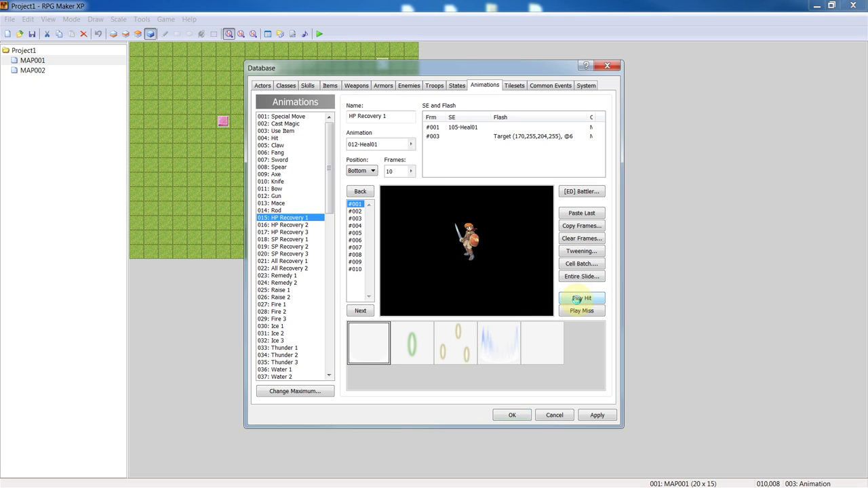
pyautogui.click(578, 302)
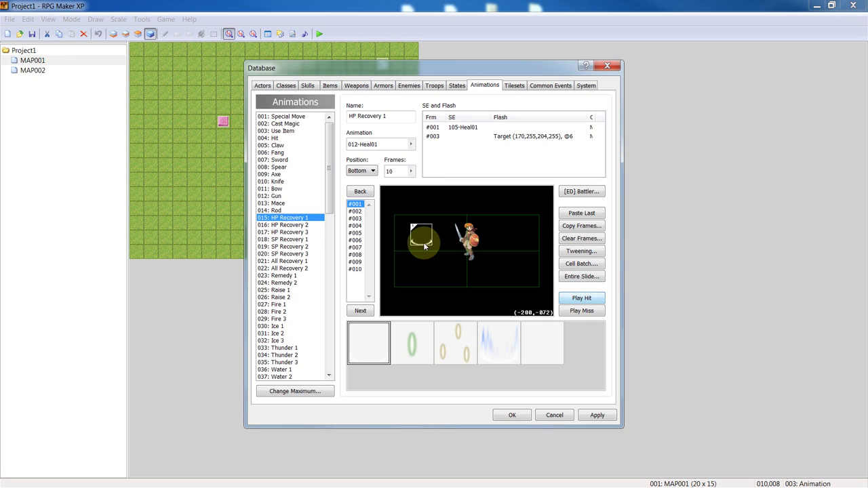
pyautogui.click(455, 245)
pyautogui.moveTo(456, 246); pyautogui.dragTo(465, 264)
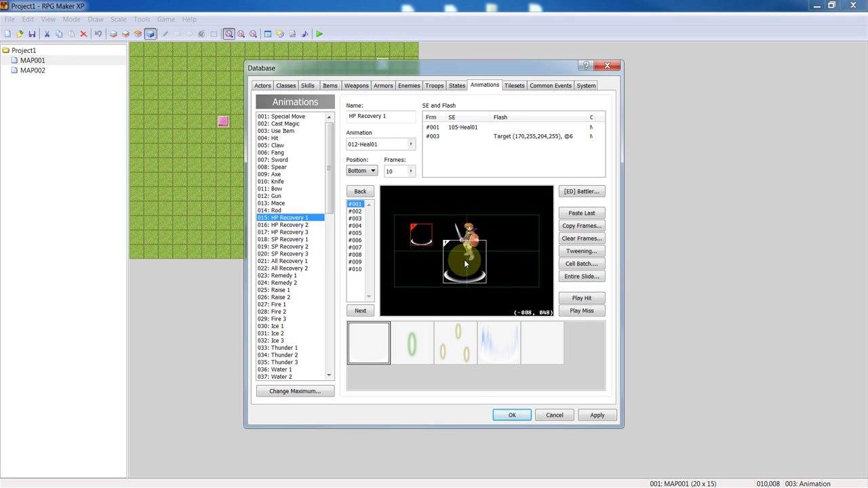
pyautogui.click(575, 299)
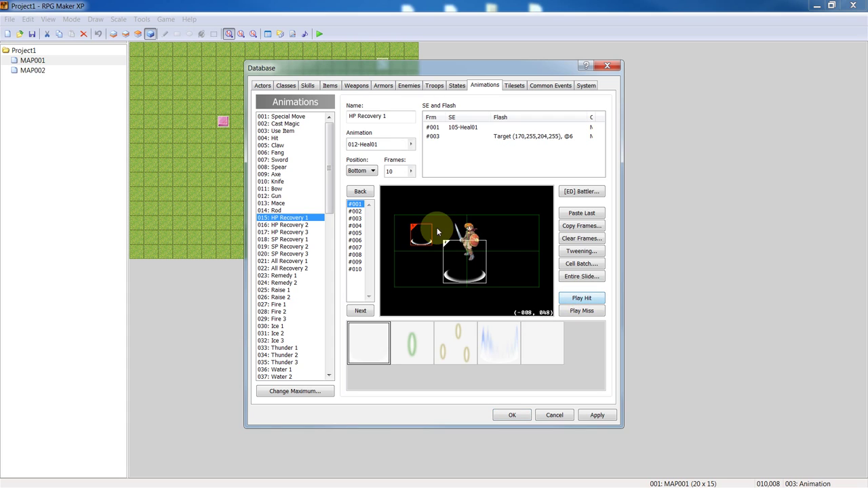
# Play the hit versions of the 003: Use Item and 017: HP Recovery 3 animations.
pyautogui.click(277, 131)
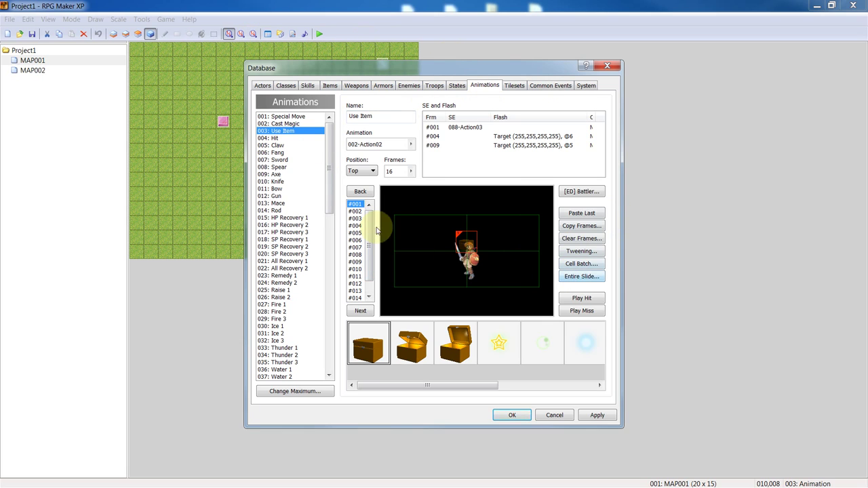
pyautogui.click(572, 301)
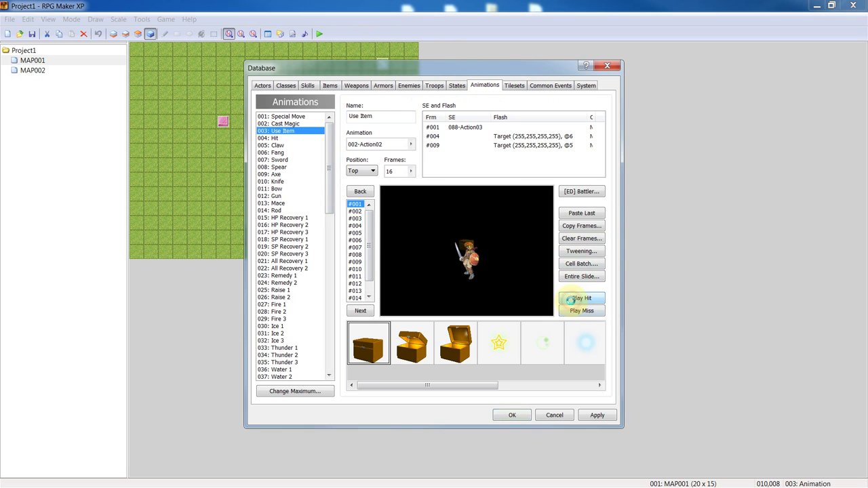
pyautogui.click(283, 232)
pyautogui.click(582, 299)
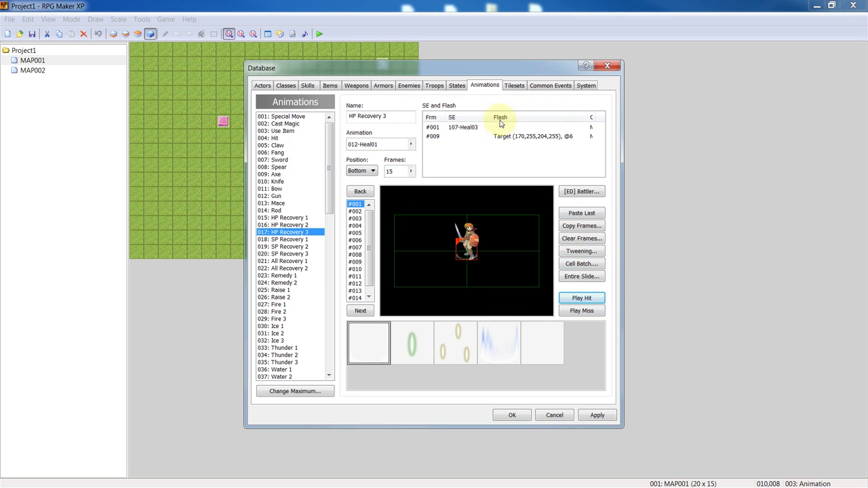
# Examine the sound effect timing and available animation graphics for HP Recovery 3, then leave the database without saving changes.
pyautogui.click(459, 131)
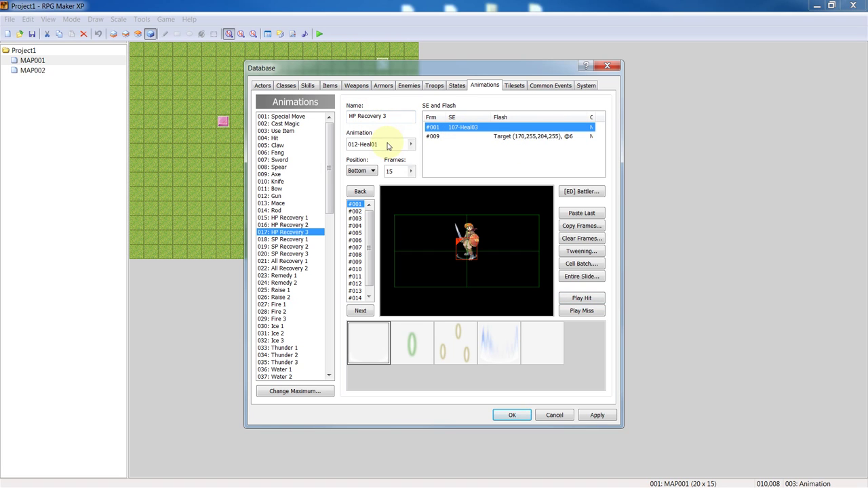
pyautogui.click(389, 146)
pyautogui.click(411, 145)
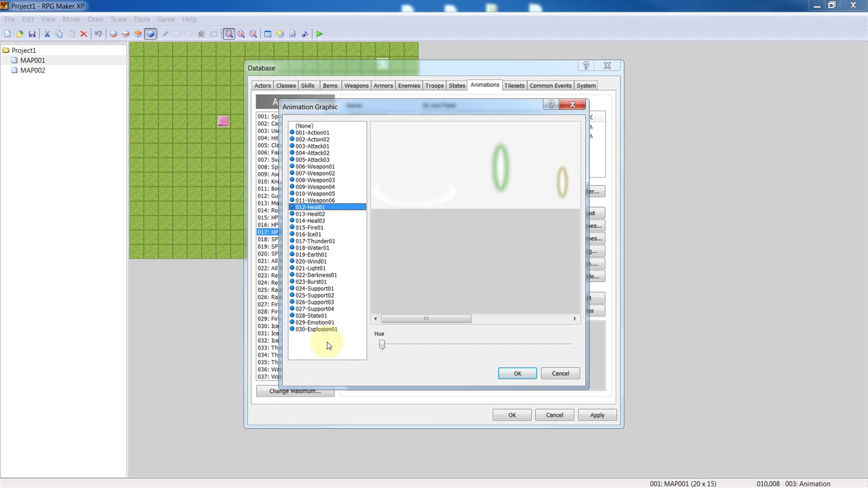
pyautogui.click(571, 105)
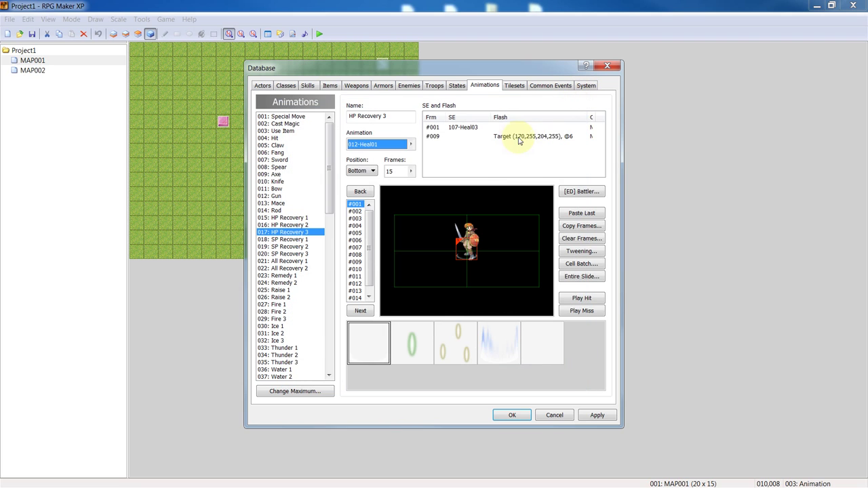
pyautogui.click(608, 66)
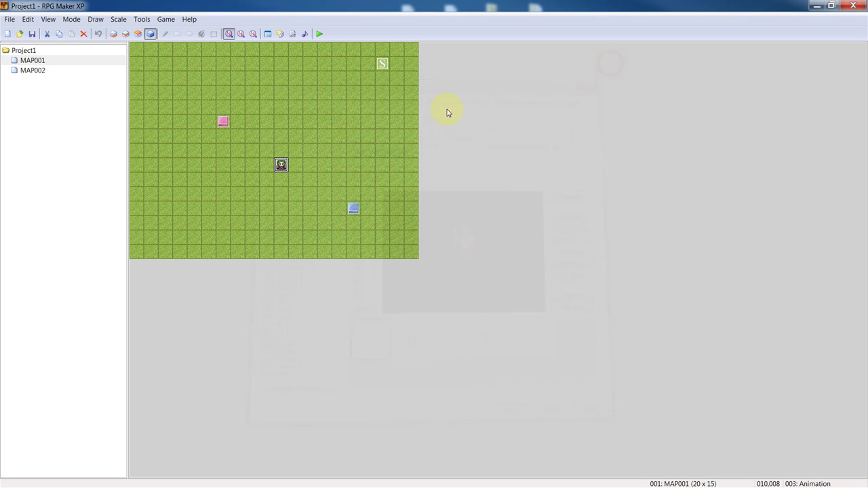
# Review the Animation event's Show Animation command on MAP001 and leave the event unchanged.
pyautogui.doubleClick(281, 167)
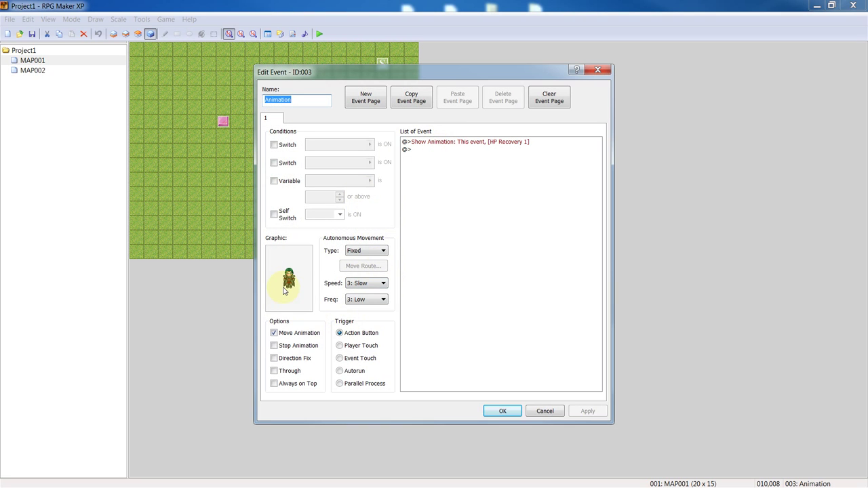
pyautogui.click(512, 143)
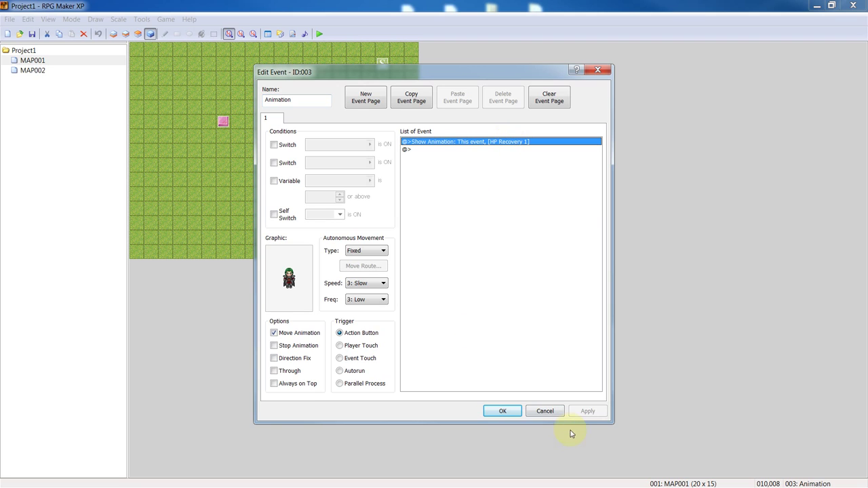
pyautogui.click(544, 410)
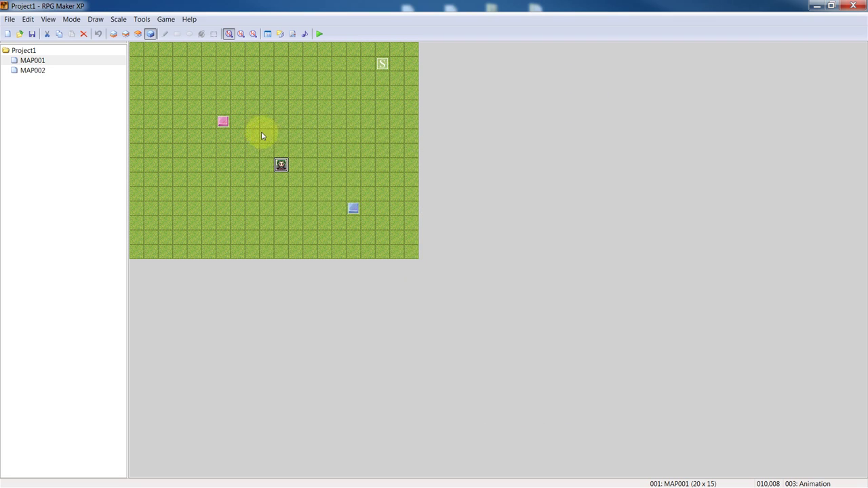
# Playtest the project with a new game to check the Animation event, then end the playtest.
pyautogui.click(321, 33)
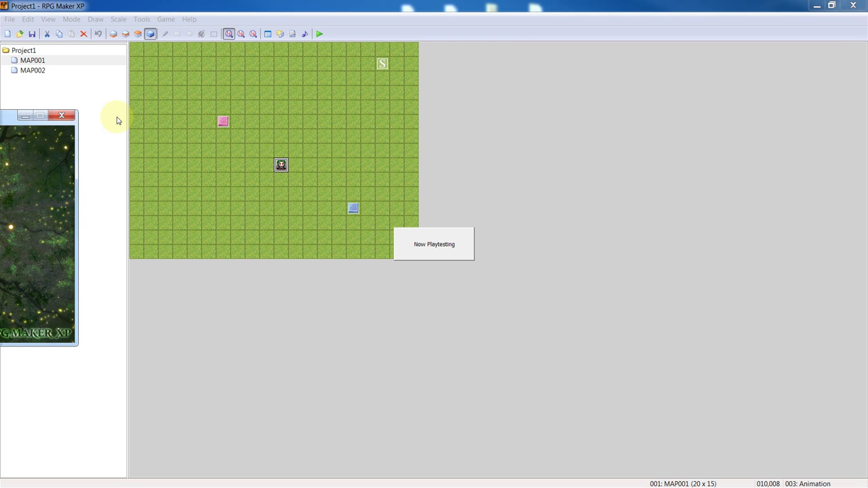
pyautogui.moveTo(40, 116); pyautogui.dragTo(393, 83)
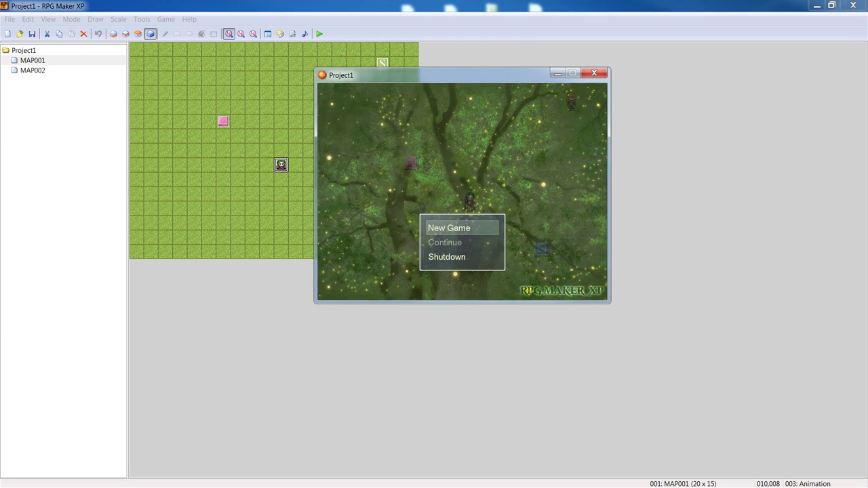
pyautogui.press('Return')
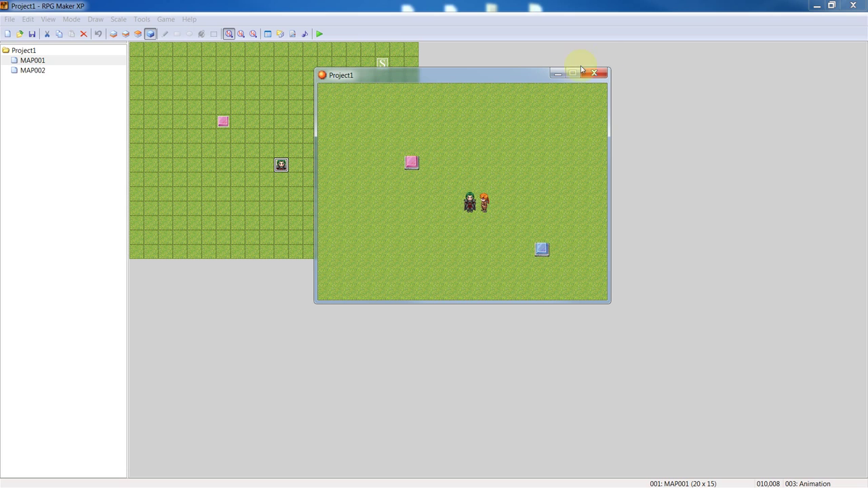
pyautogui.click(603, 77)
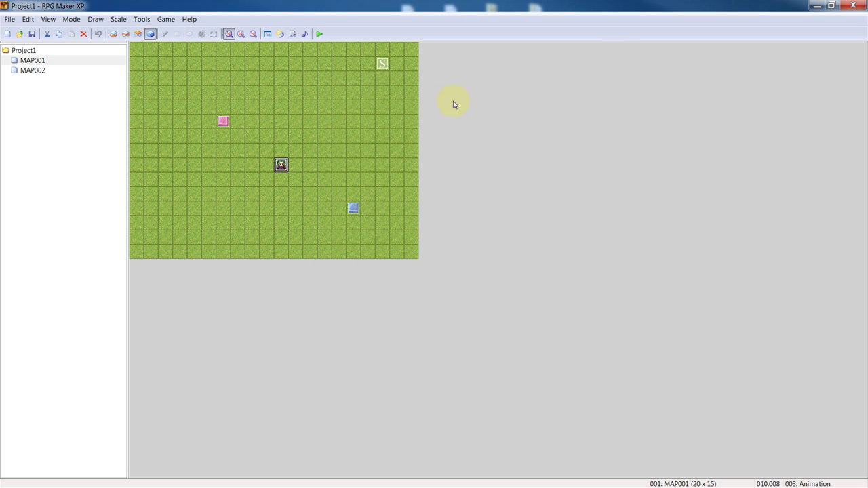
# Change the Animation event's Show Animation command to target 001: Transfer 1, keeping 015: HP Recovery 1, and apply the event changes.
pyautogui.doubleClick(282, 167)
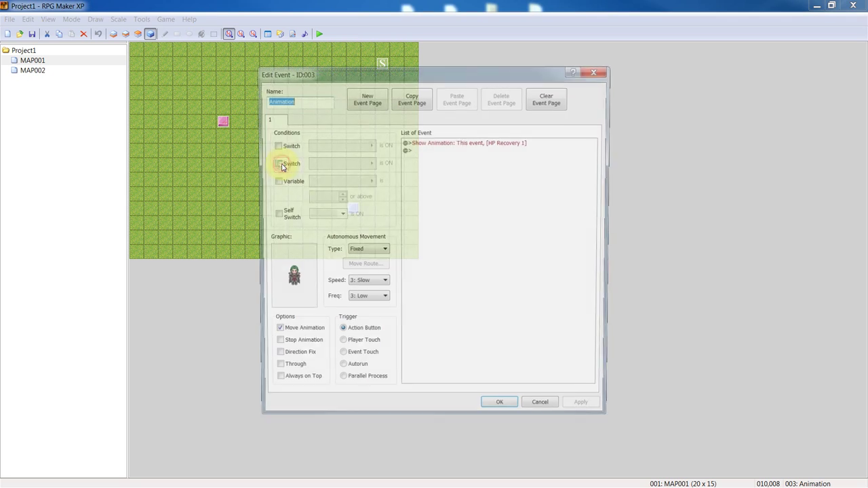
pyautogui.rightClick(457, 141)
pyautogui.click(481, 161)
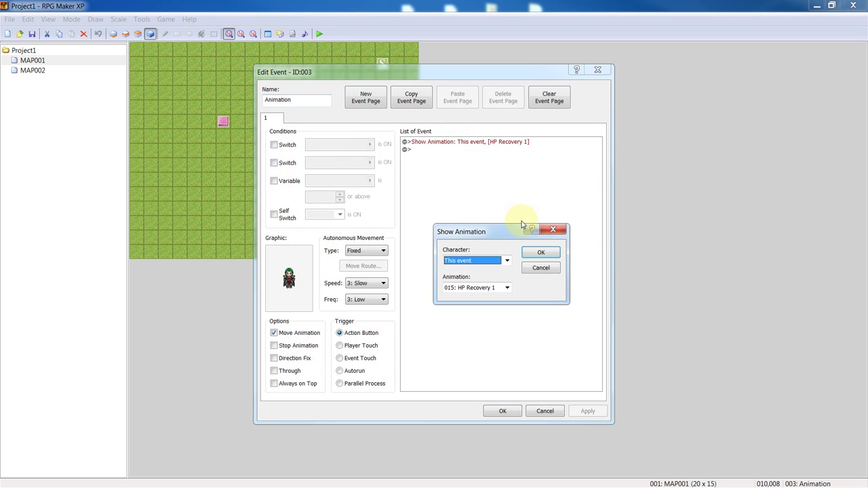
pyautogui.click(478, 262)
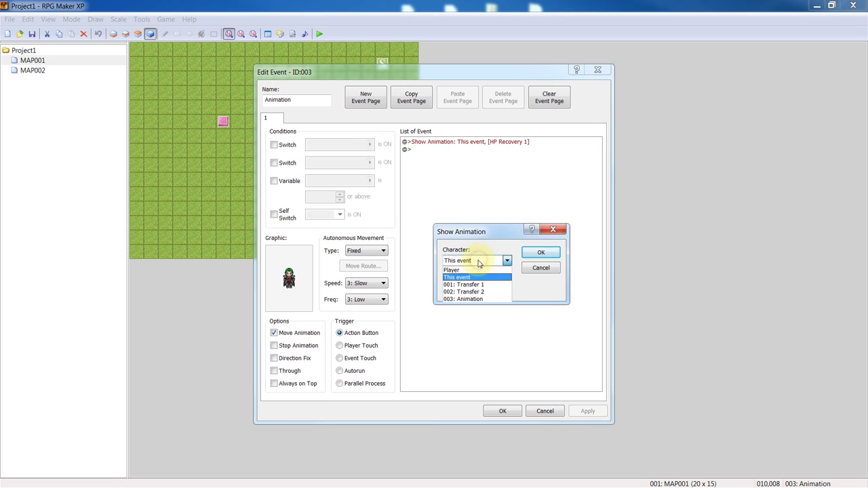
pyautogui.click(452, 284)
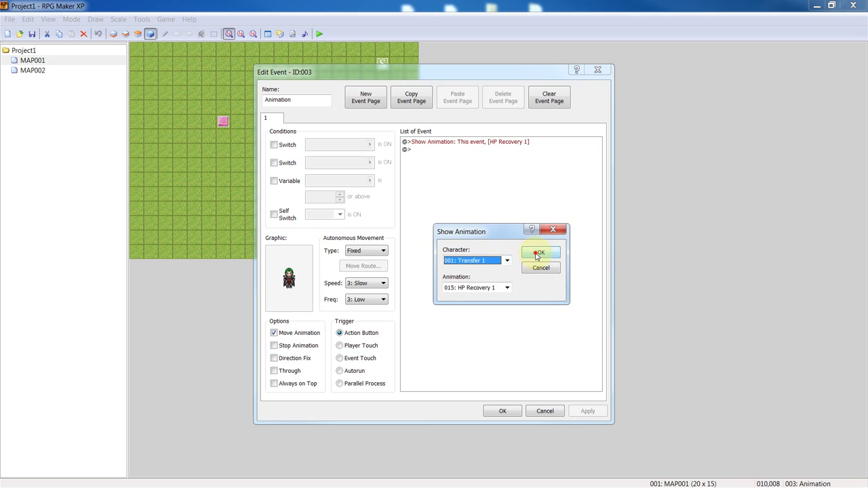
pyautogui.click(537, 255)
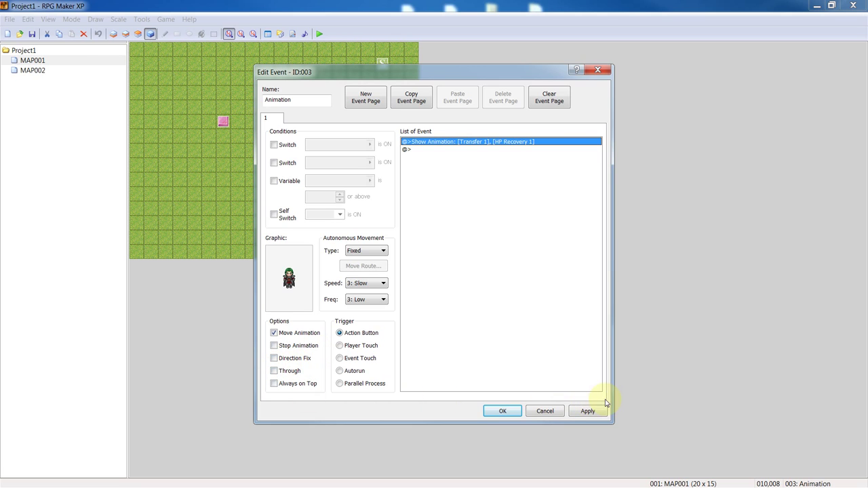
pyautogui.click(586, 411)
pyautogui.click(500, 411)
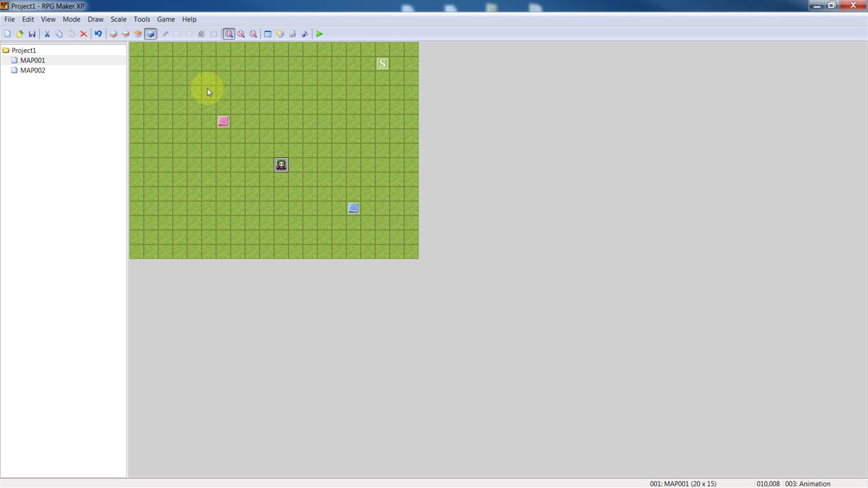
# Save the changes to Project1, launch a playtest with its window beside the map, and start a new game.
pyautogui.click(221, 122)
pyautogui.click(319, 34)
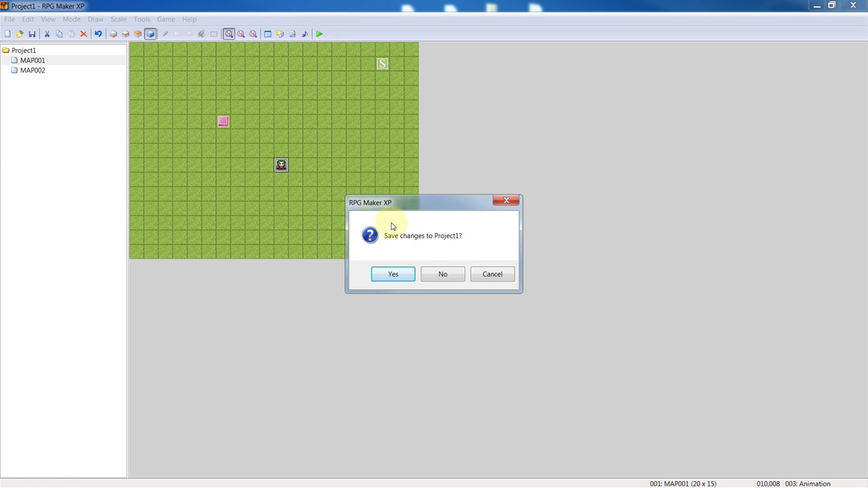
pyautogui.click(384, 273)
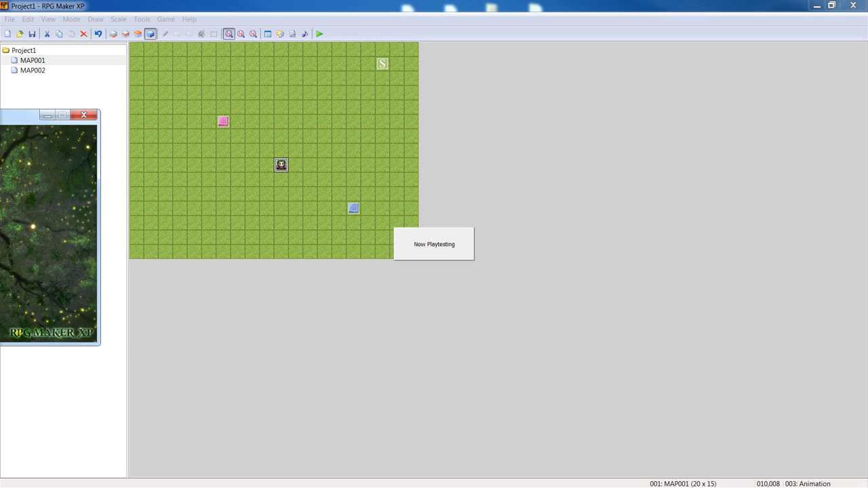
pyautogui.moveTo(54, 115); pyautogui.dragTo(519, 110)
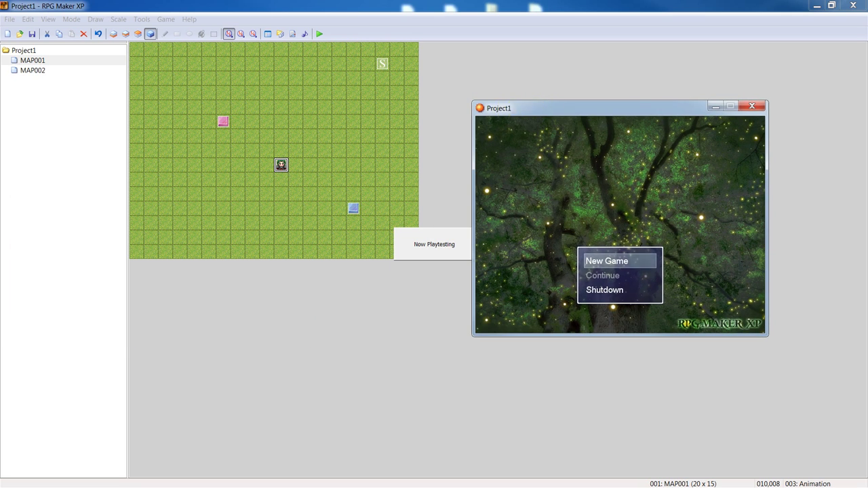
pyautogui.press('Return')
# Walk the player to the green-haired Animation character and trigger its event to check where the animation plays.
pyautogui.press('Left')
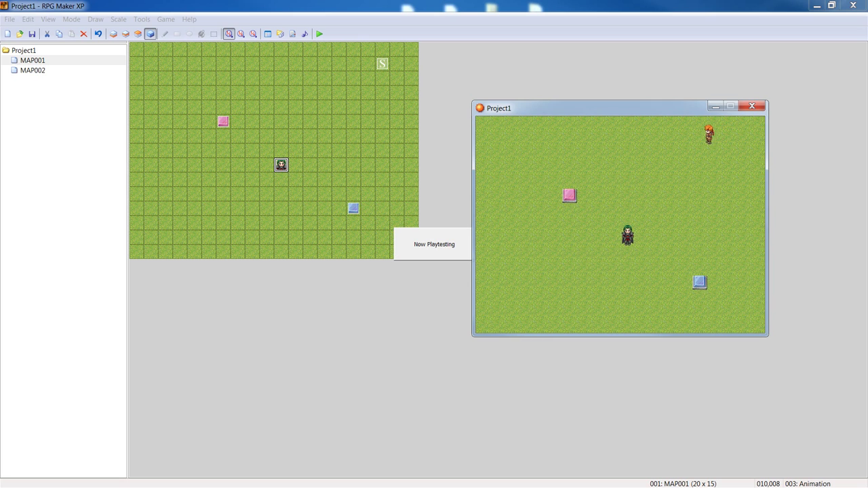
pyautogui.press('Left')
pyautogui.press('Down')
pyautogui.press('Down')
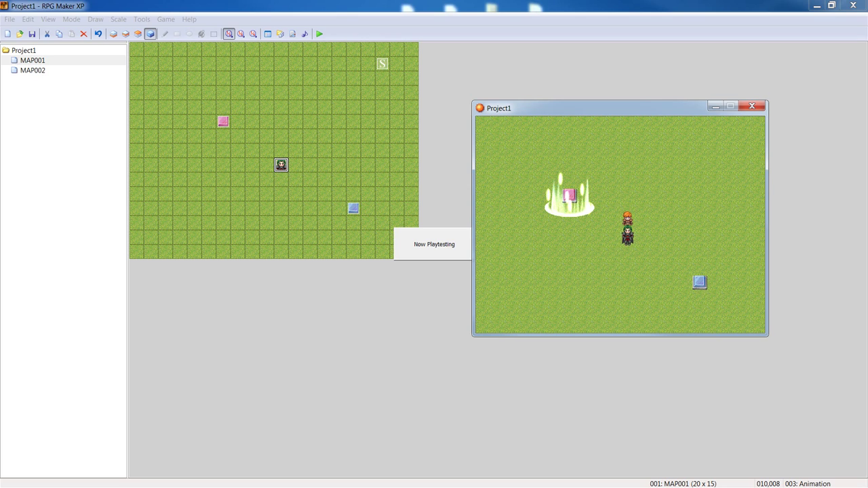
# Test the pink Transfer 1 tile by walking onto it, move around the destination map, and end the playtest.
pyautogui.press('Left')
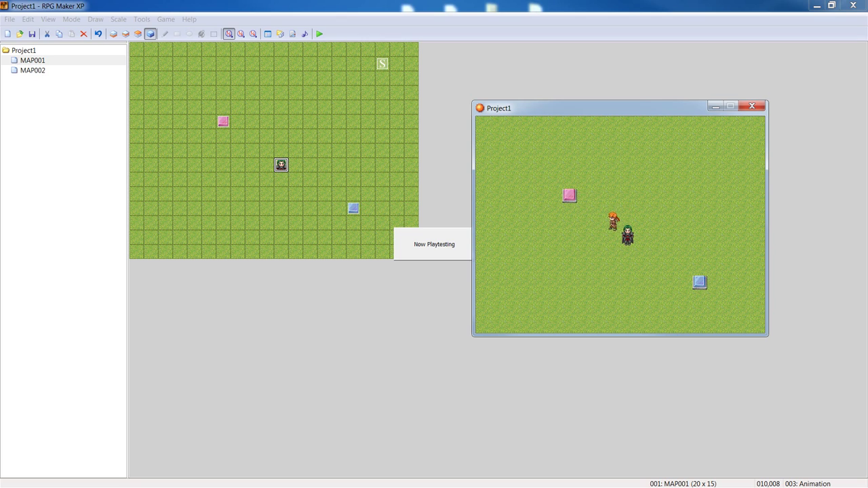
pyautogui.press('Up')
pyautogui.press('Left')
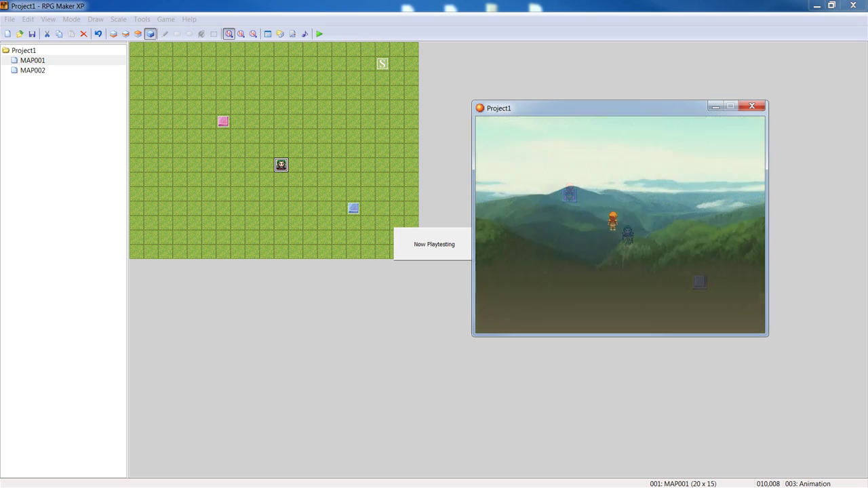
pyautogui.press('Left')
pyautogui.press('Right')
pyautogui.press('Down')
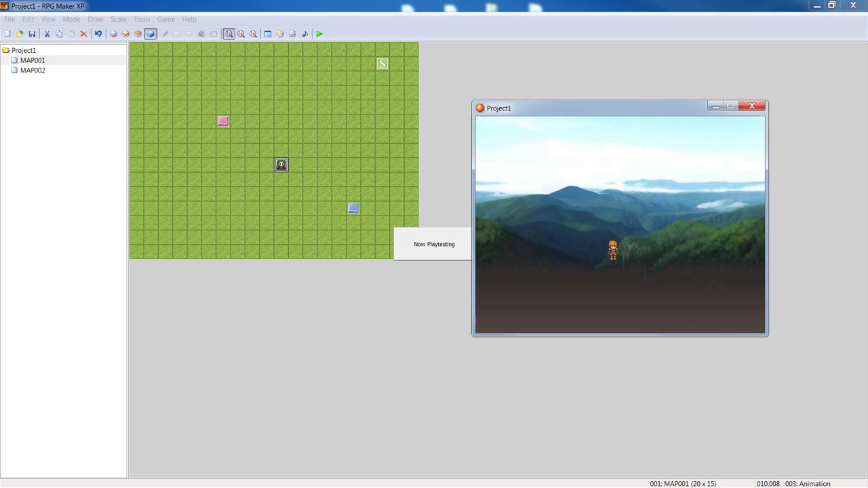
pyautogui.press('Right')
pyautogui.press('Up')
pyautogui.press('Down')
pyautogui.click(751, 107)
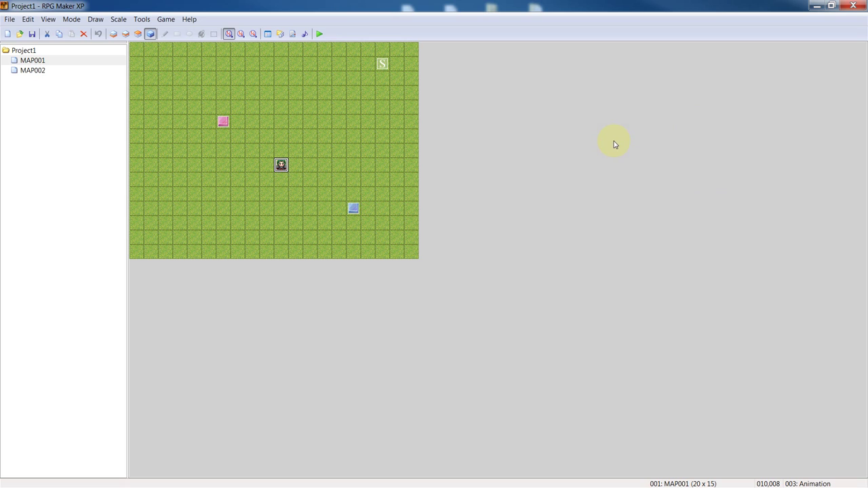